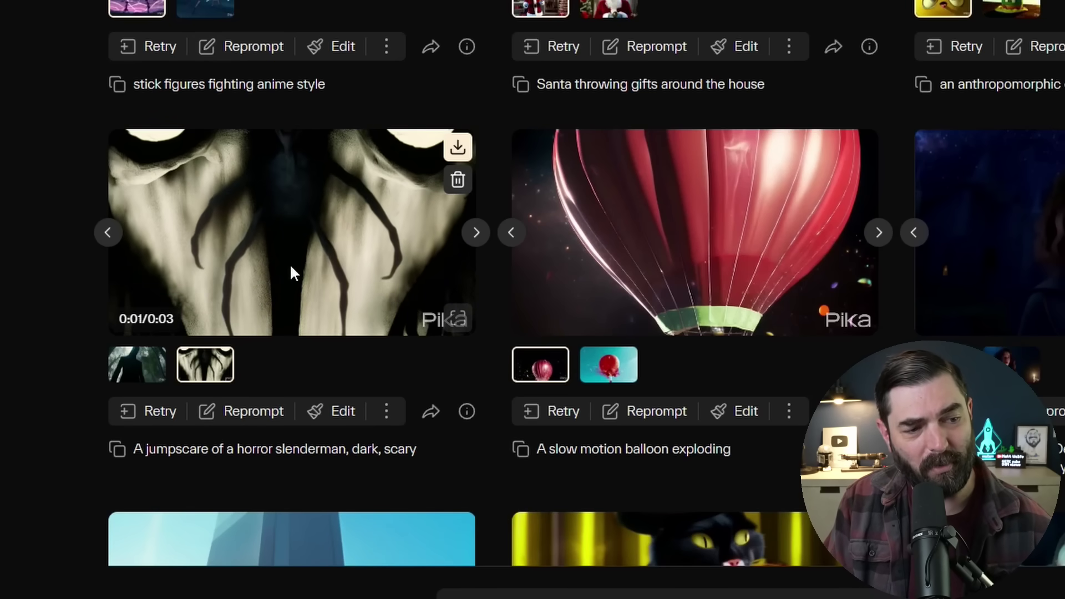
Step: Show the wide forest shot, the first version of the slenderman jumpscare clip
click(148, 369)
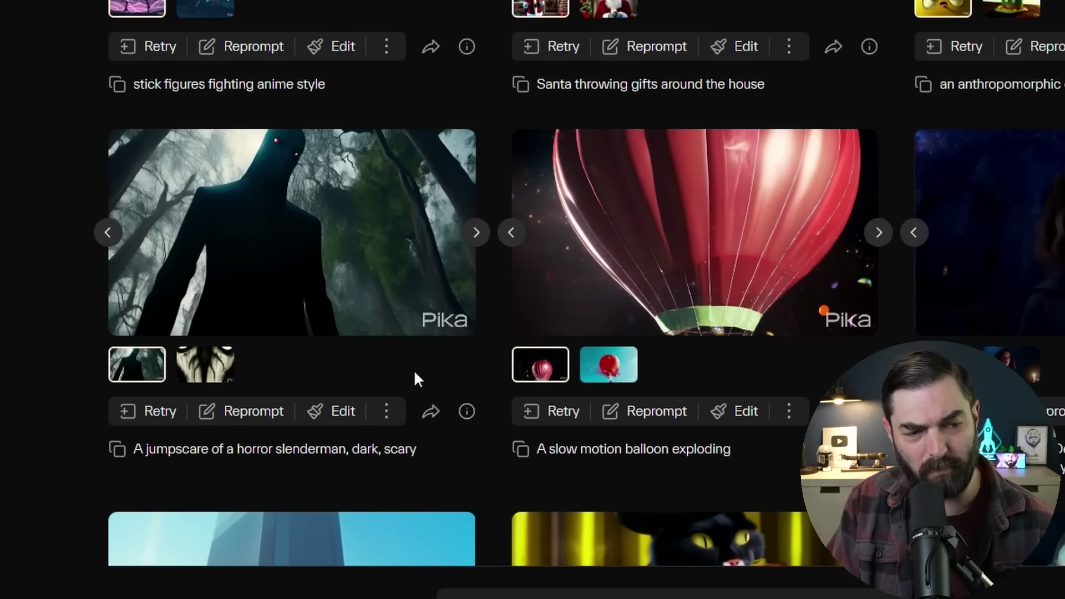
Step: Find the 'a cow, cartoon style' clip in the Explore gallery and retry it as a new generation
scroll(424, 354, down, 5)
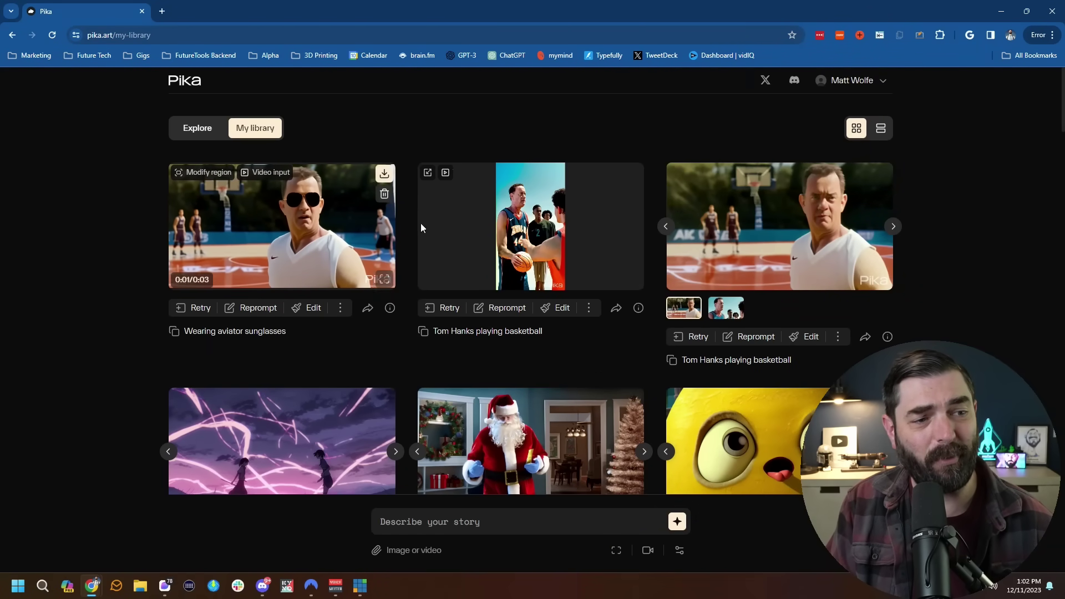
scroll(500, 249, down, 6)
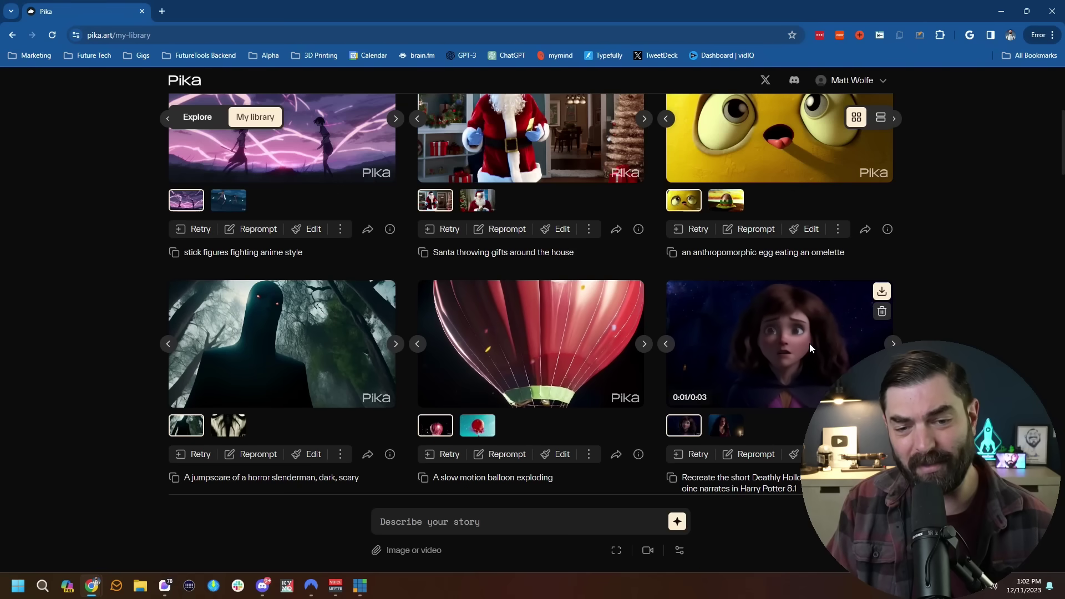
scroll(799, 349, down, 4)
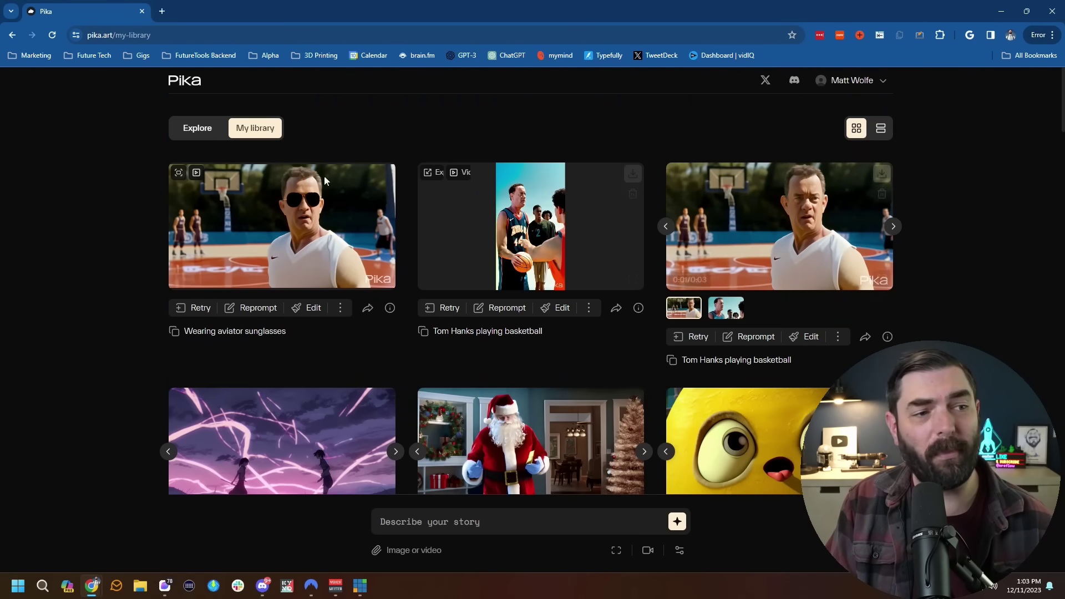
click(199, 130)
scroll(544, 403, down, 8)
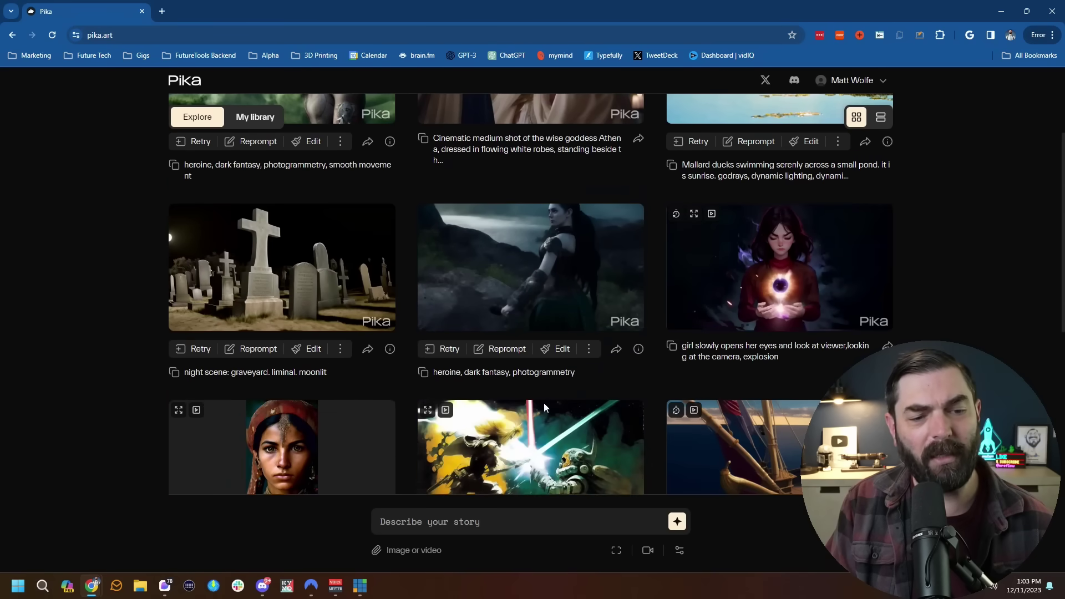
scroll(560, 304, down, 3)
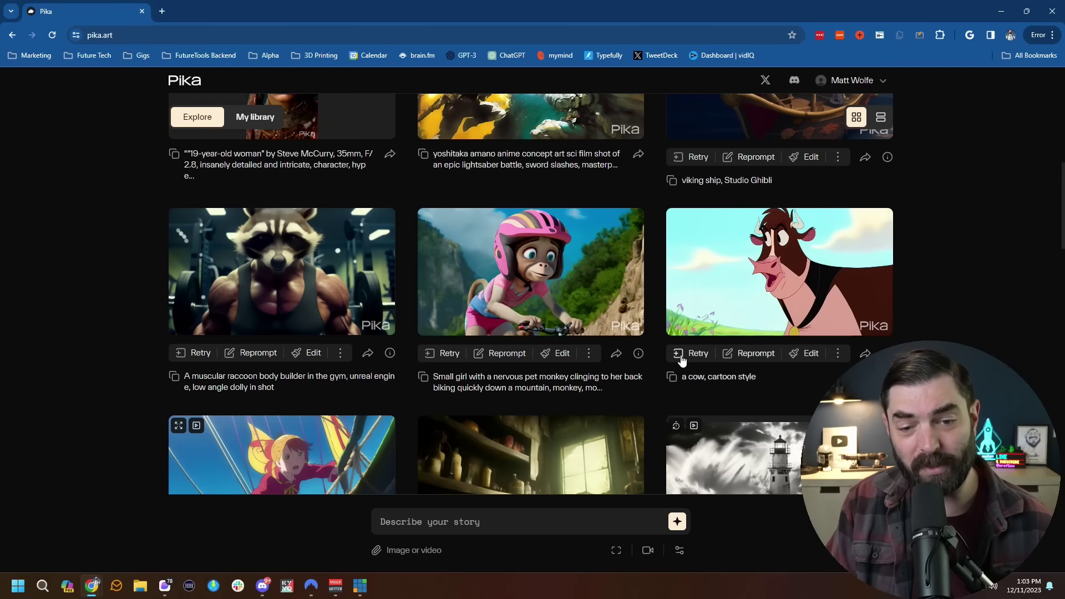
click(728, 354)
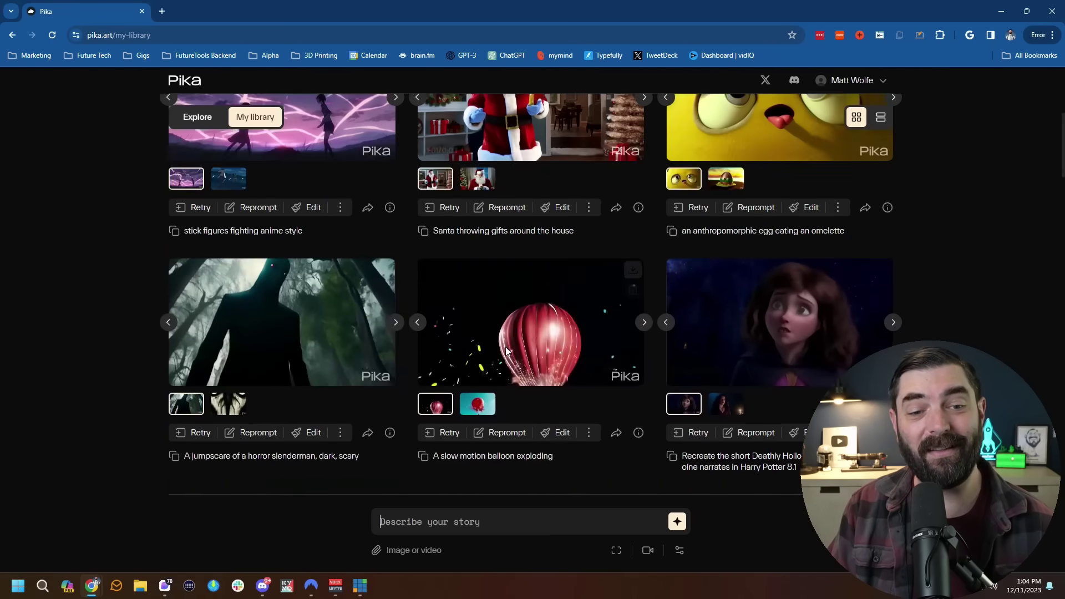
scroll(501, 338, down, 20)
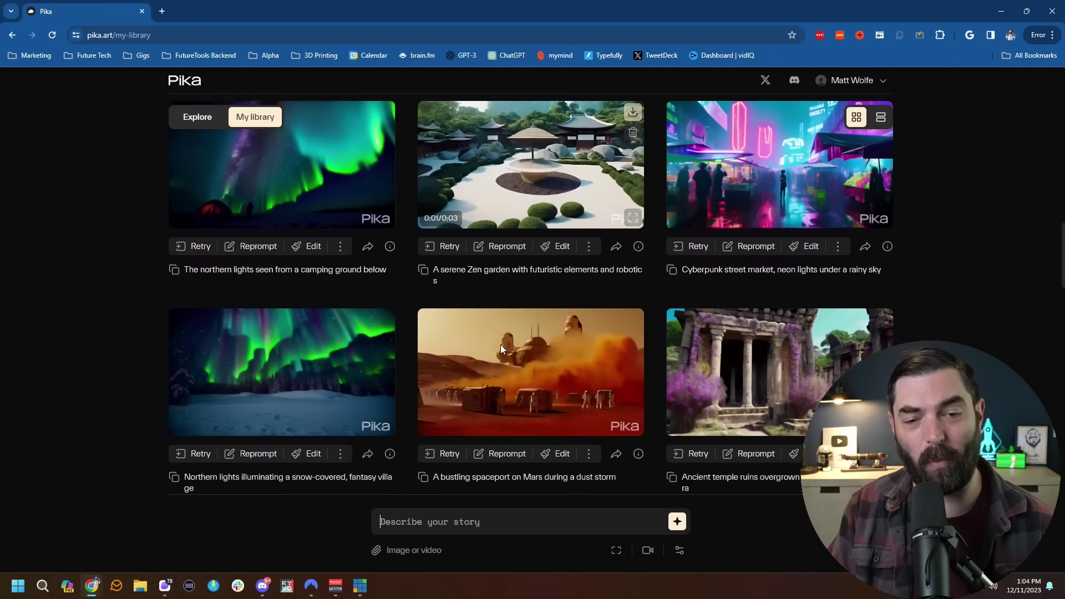
scroll(499, 348, down, 15)
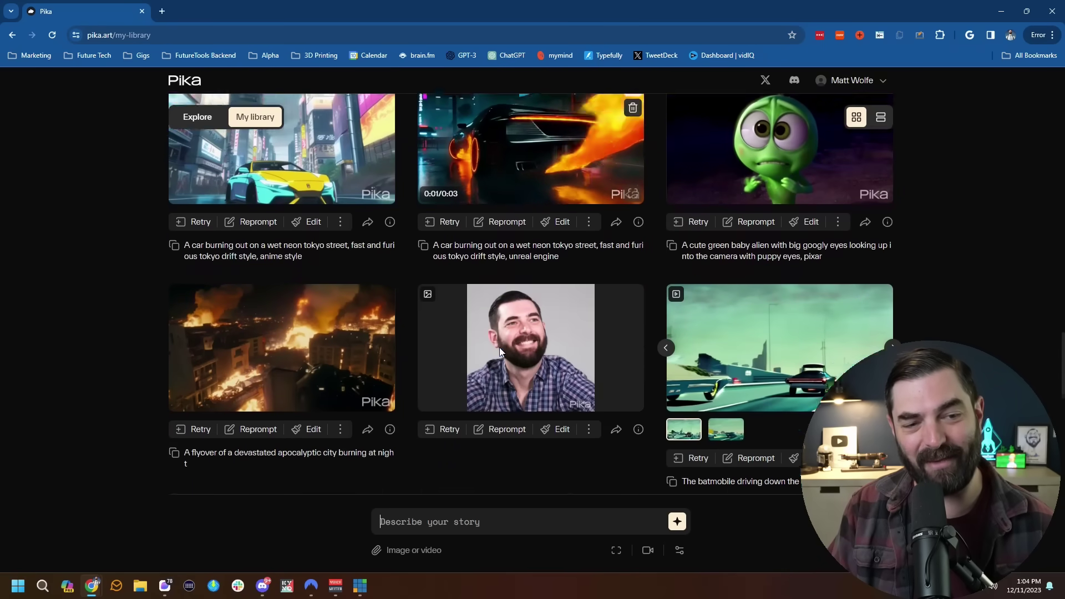
scroll(502, 349, down, 15)
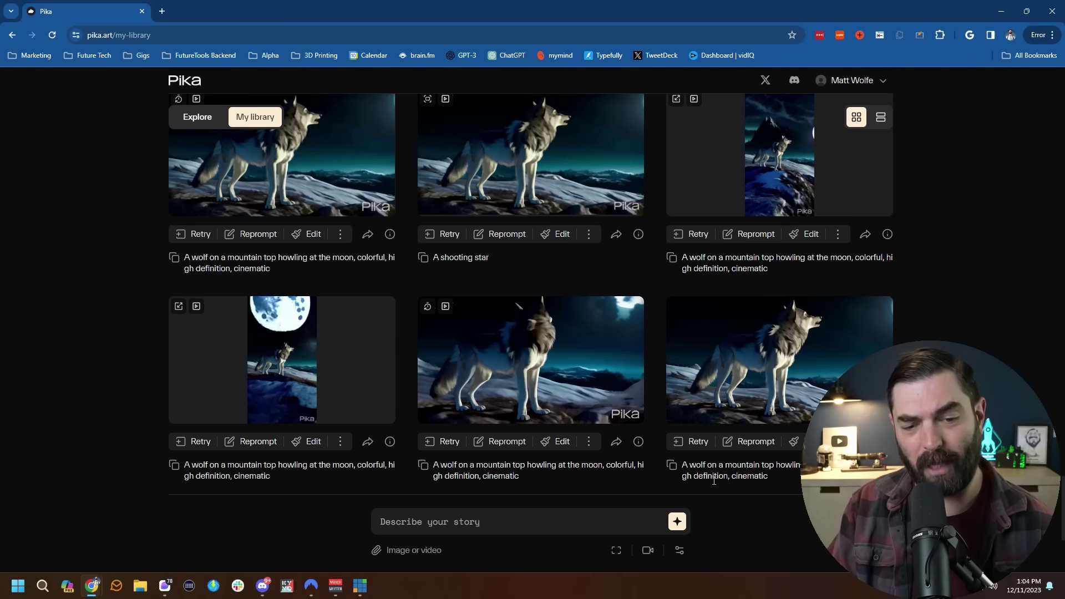
click(780, 361)
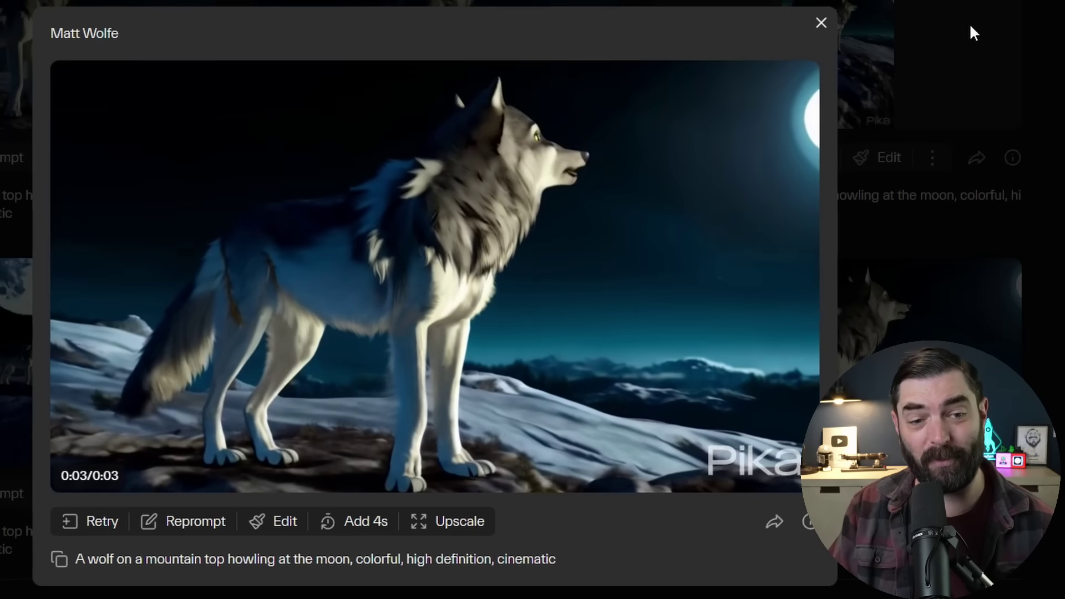
click(822, 23)
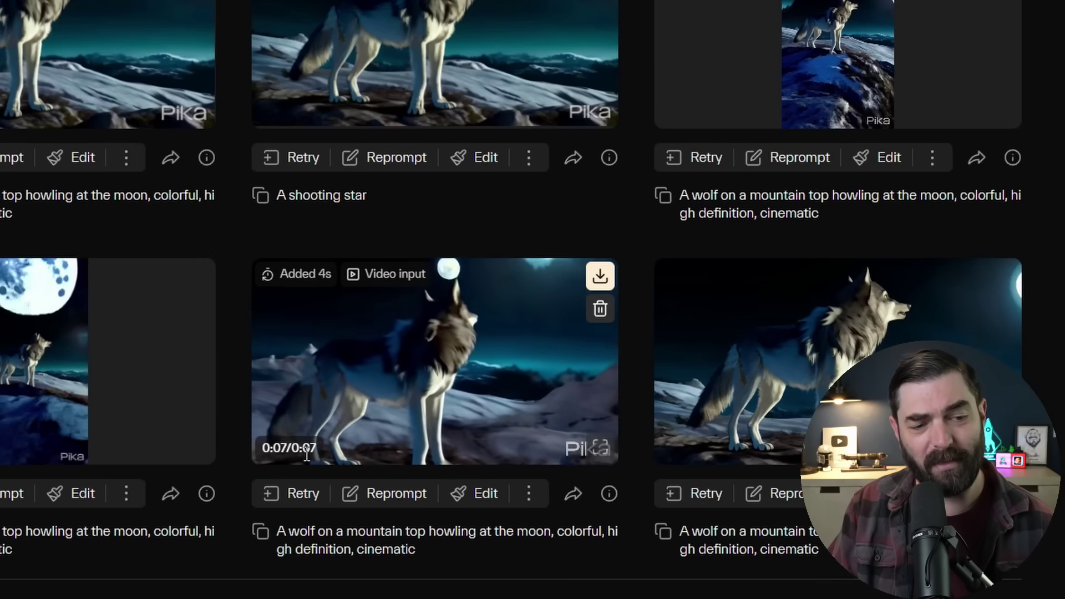
click(605, 453)
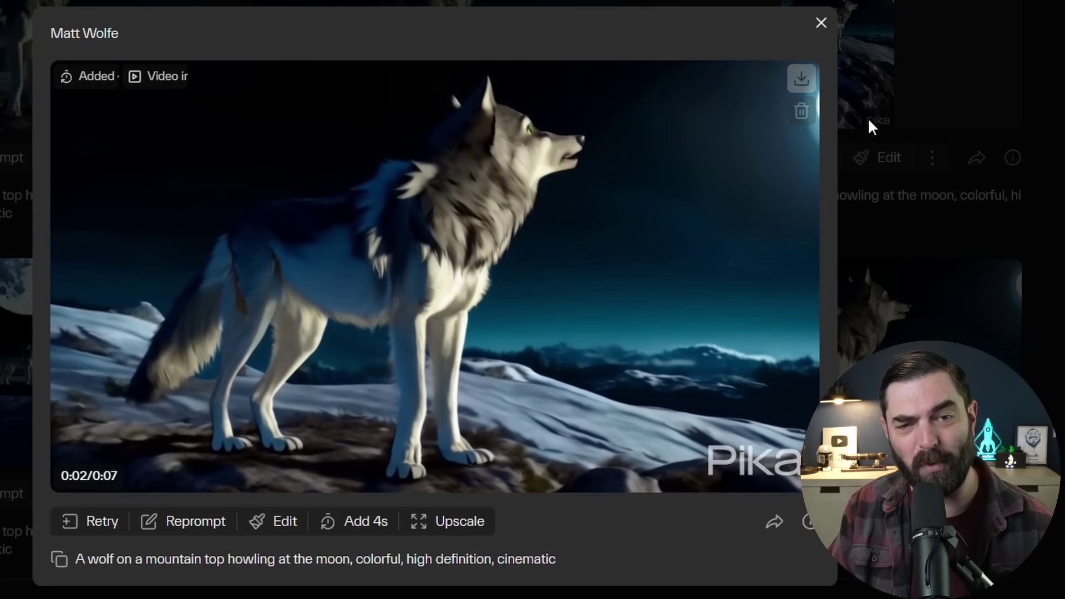
click(821, 23)
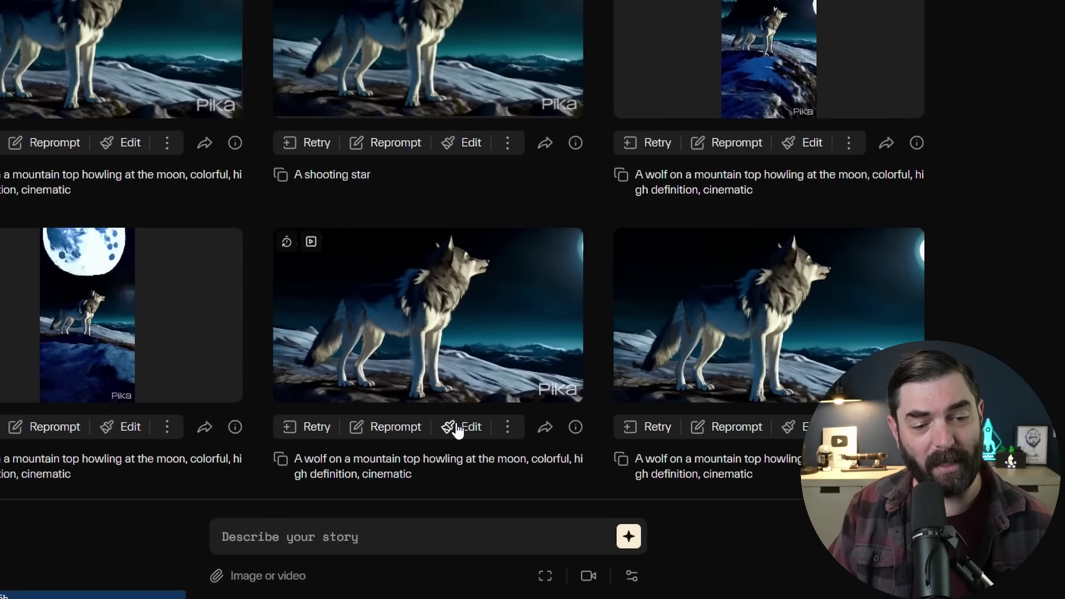
Step: Load the extended wolf clip for editing and expand its canvas to a vertical 9:16 frame
click(456, 430)
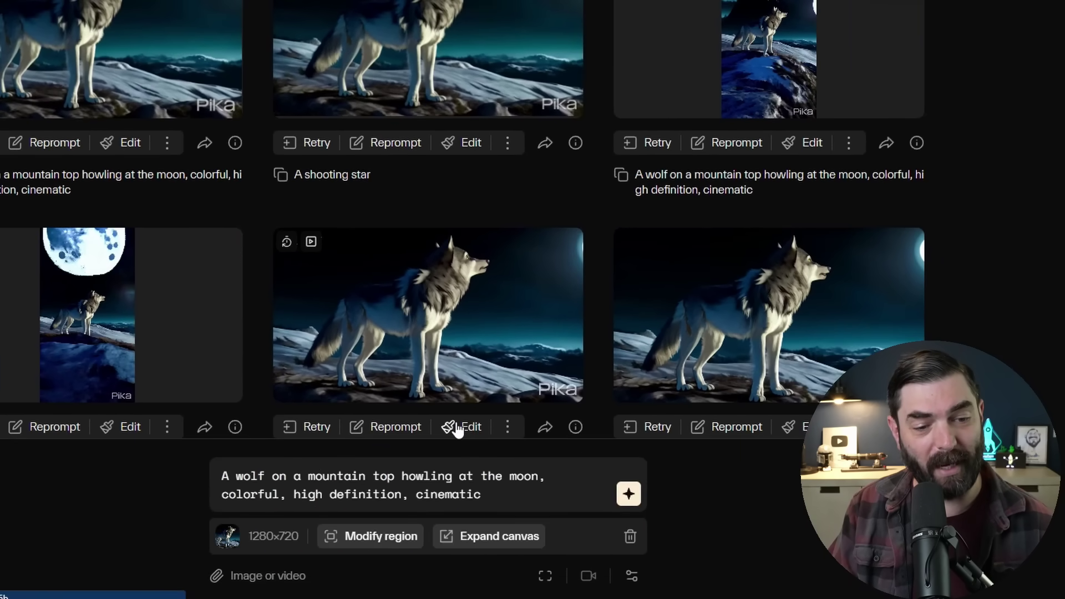
click(502, 549)
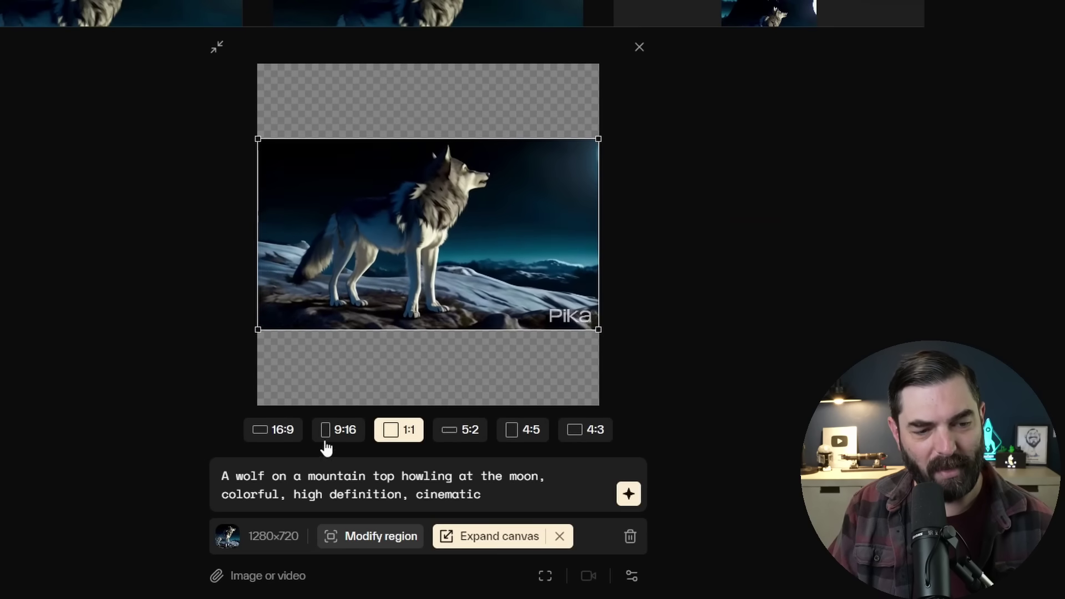
click(330, 430)
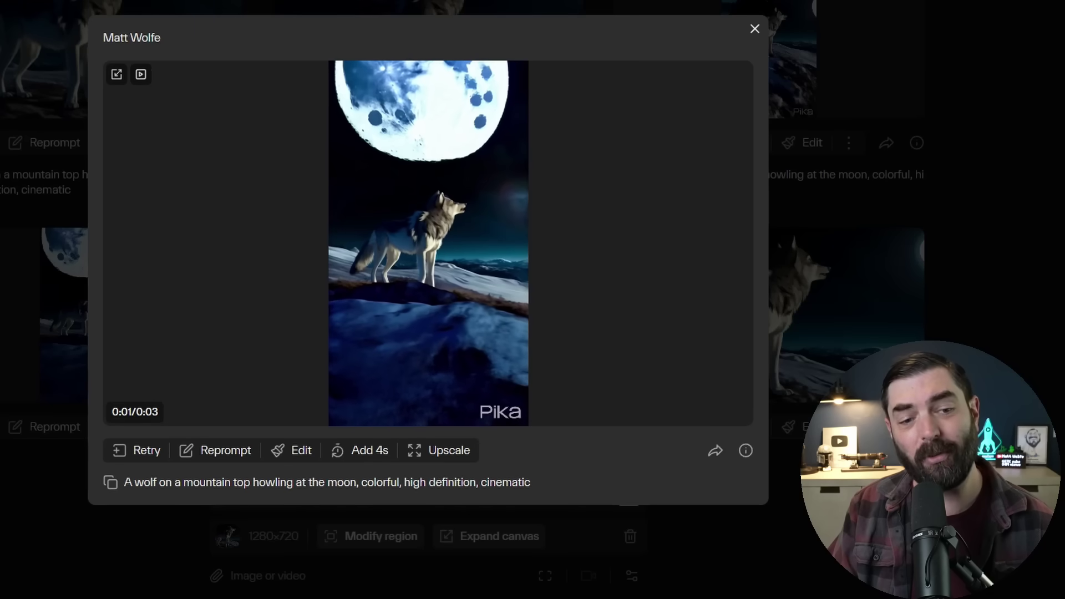
mouse_move(430, 189)
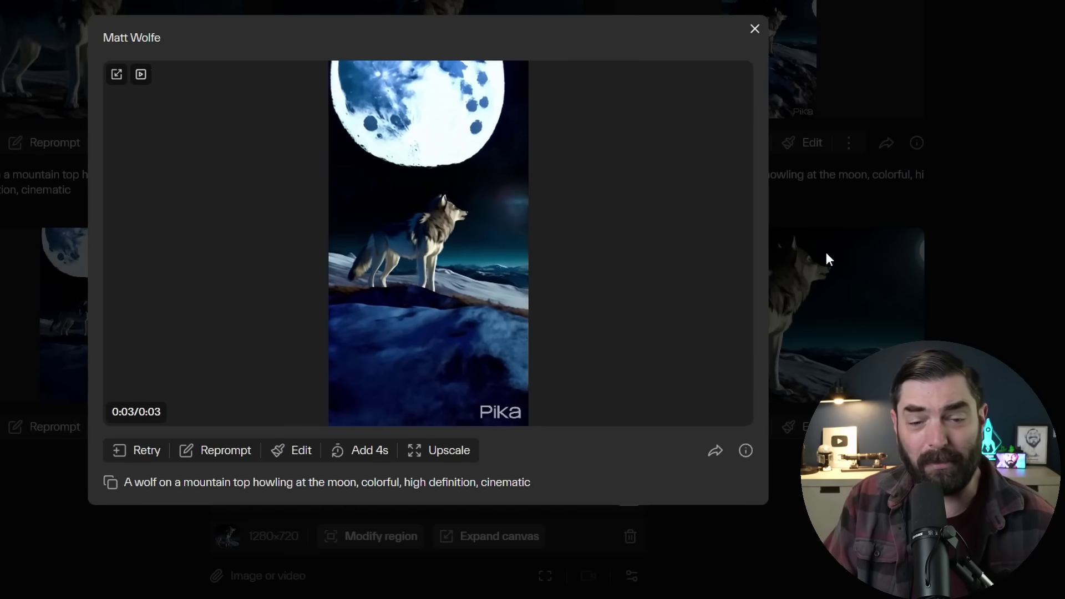
Step: Close the wolf viewer and play the vertical expanded wolf clip from the library
click(791, 247)
scroll(1037, 350, up, 3)
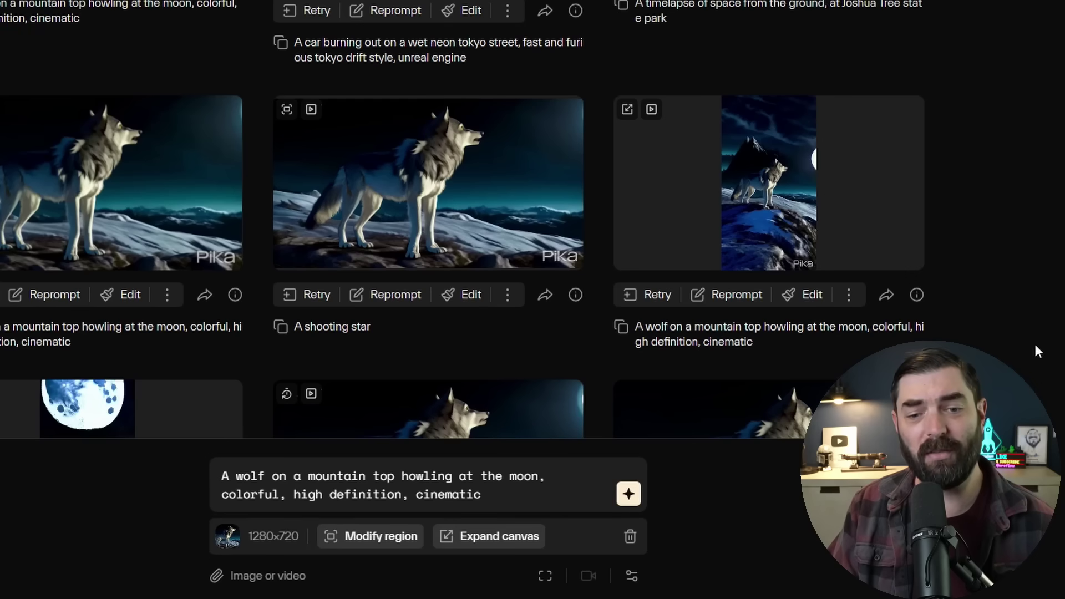
click(912, 257)
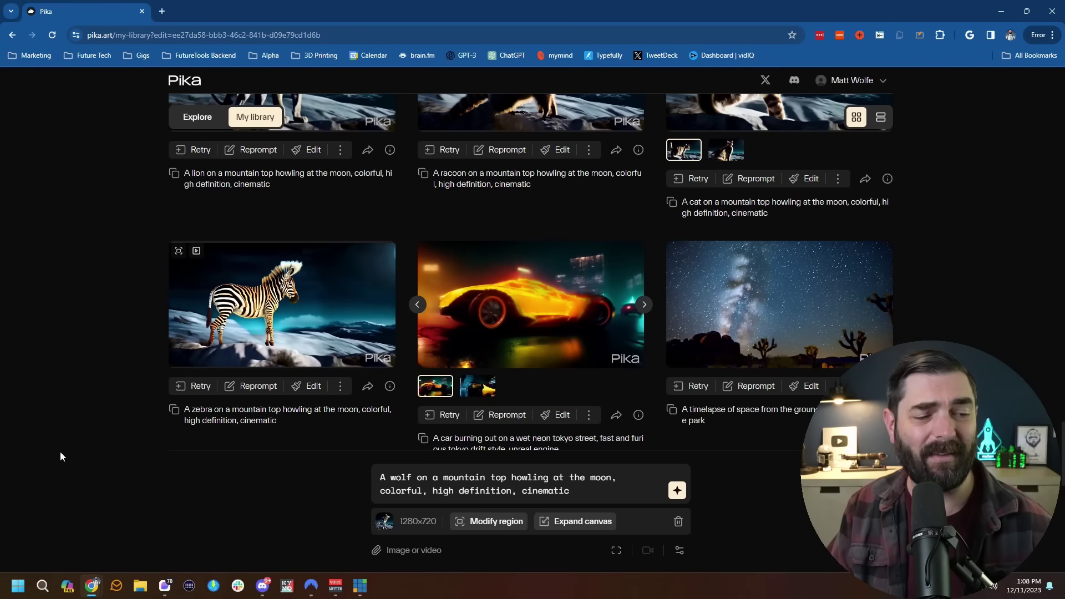
scroll(617, 426, down, 10)
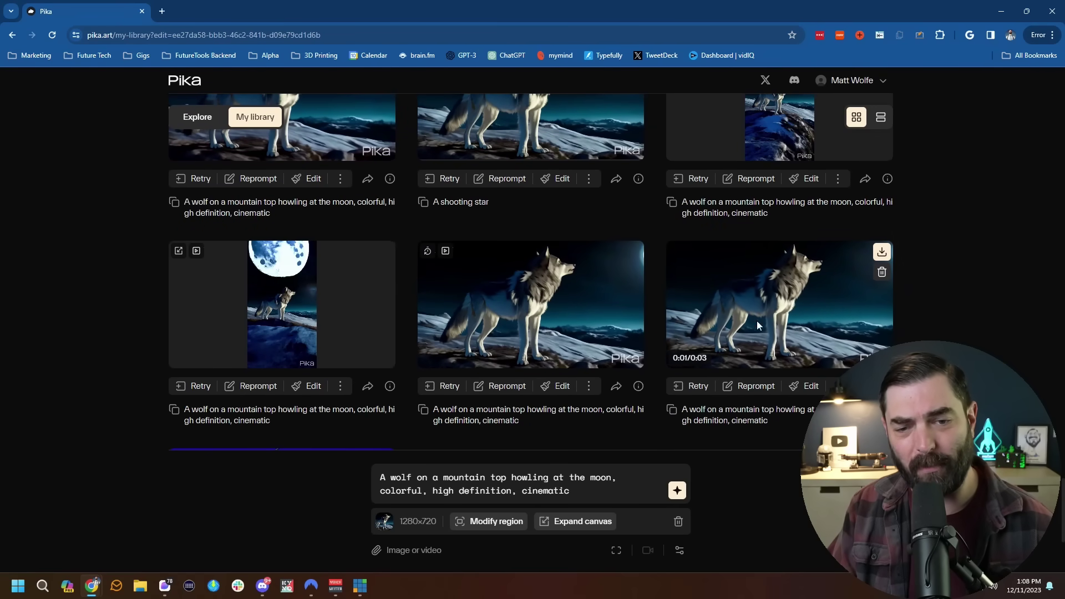
scroll(531, 267, up, 5)
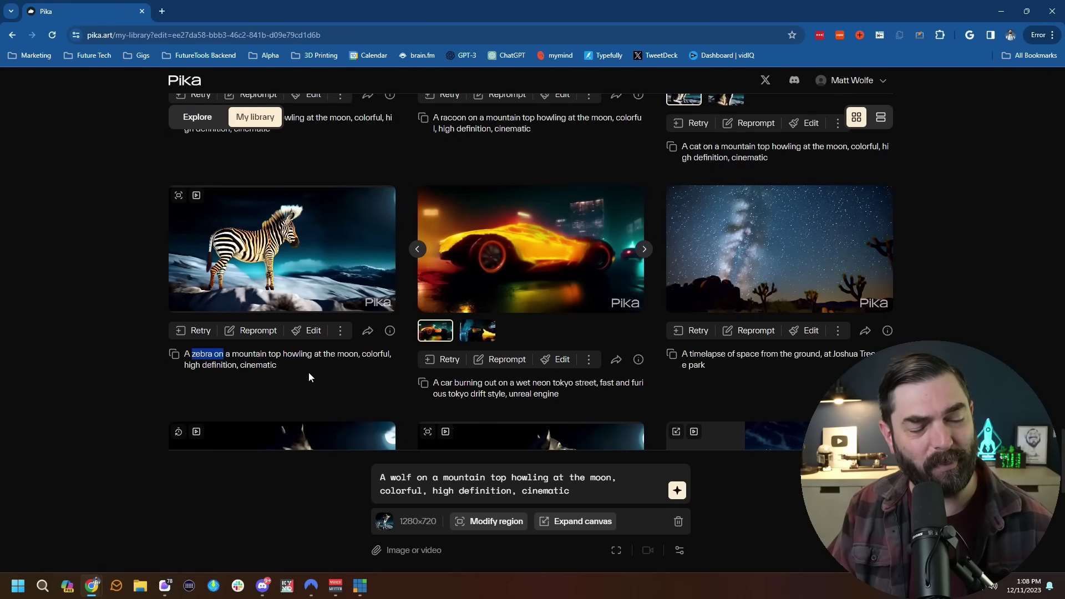
click(385, 304)
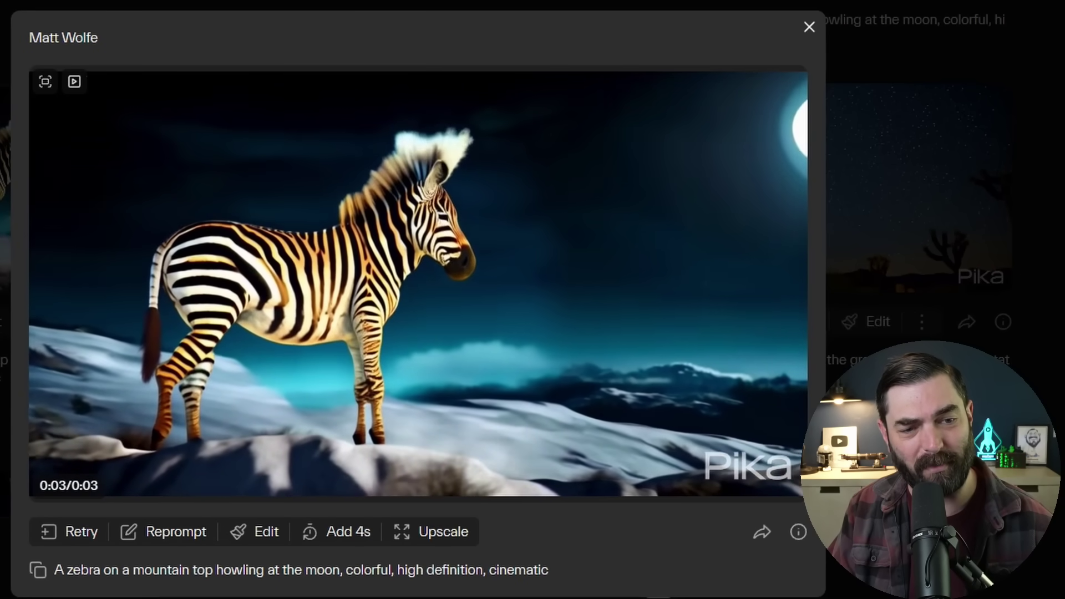
key(Right)
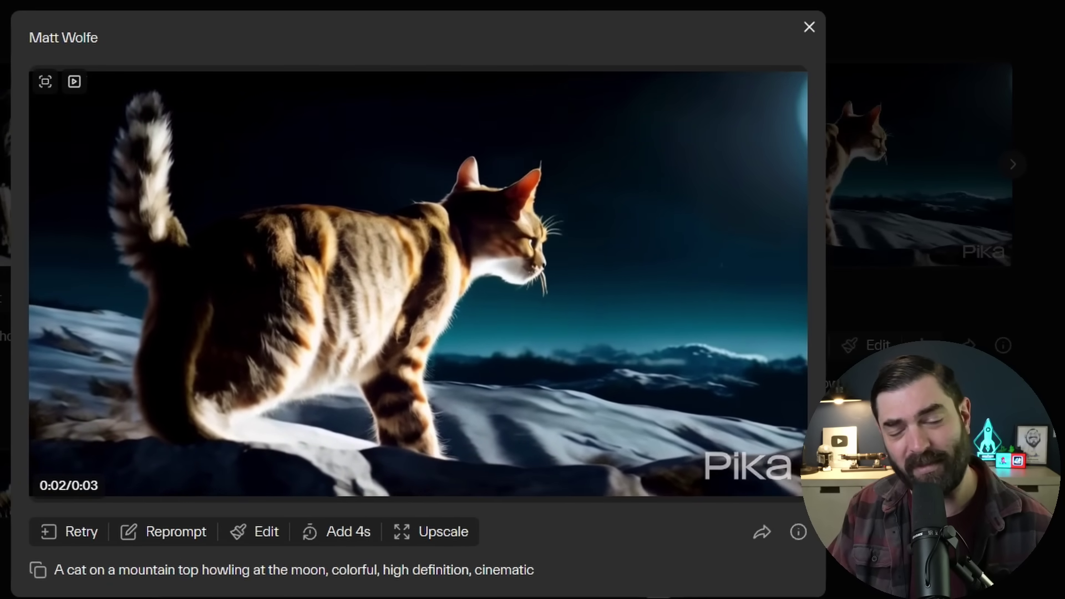
key(Escape)
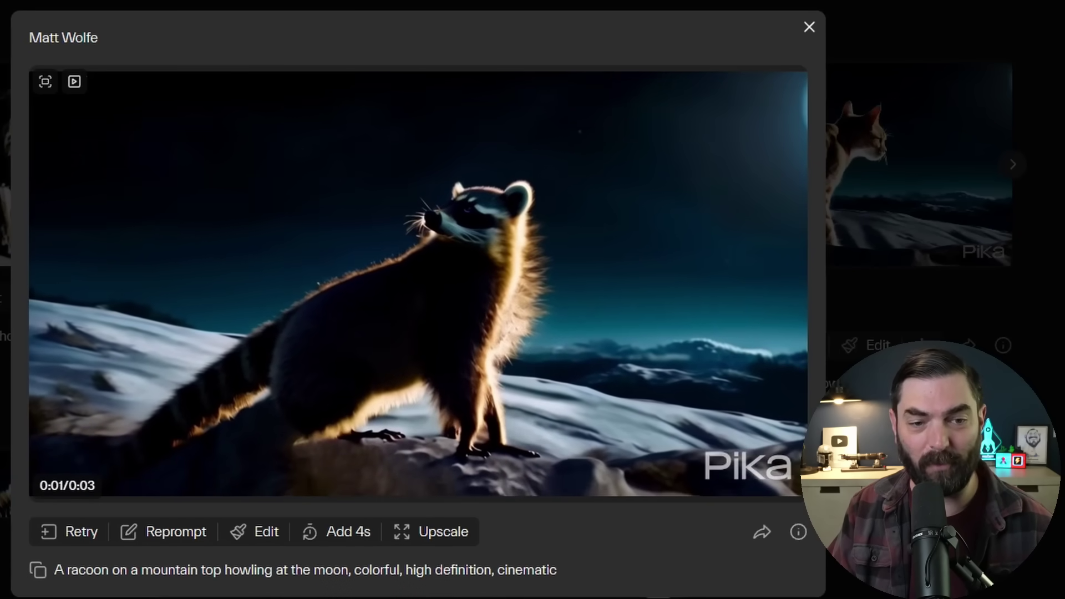
key(Right)
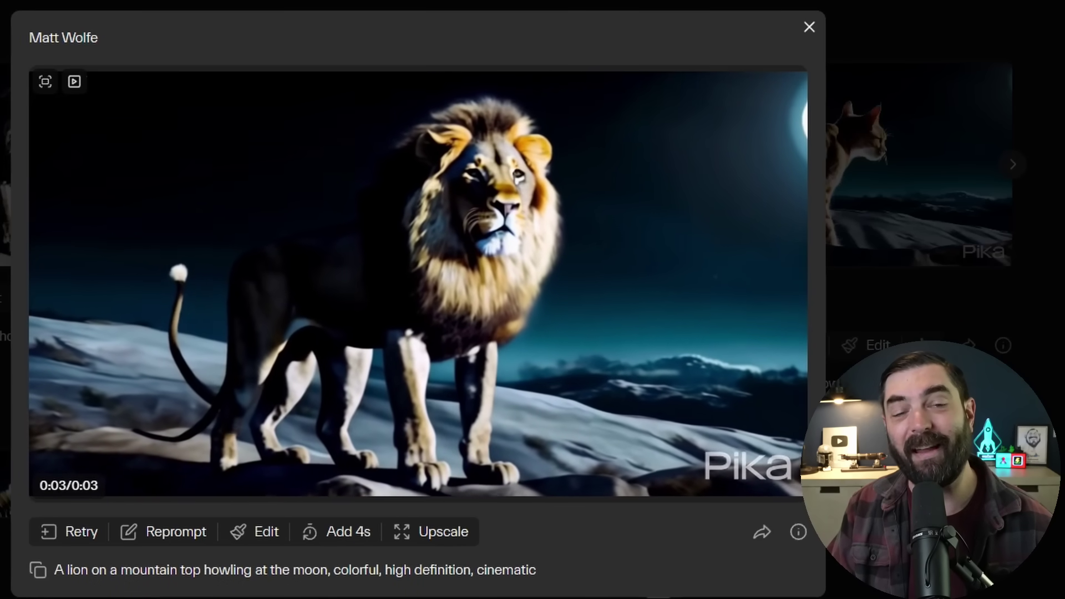
key(Escape)
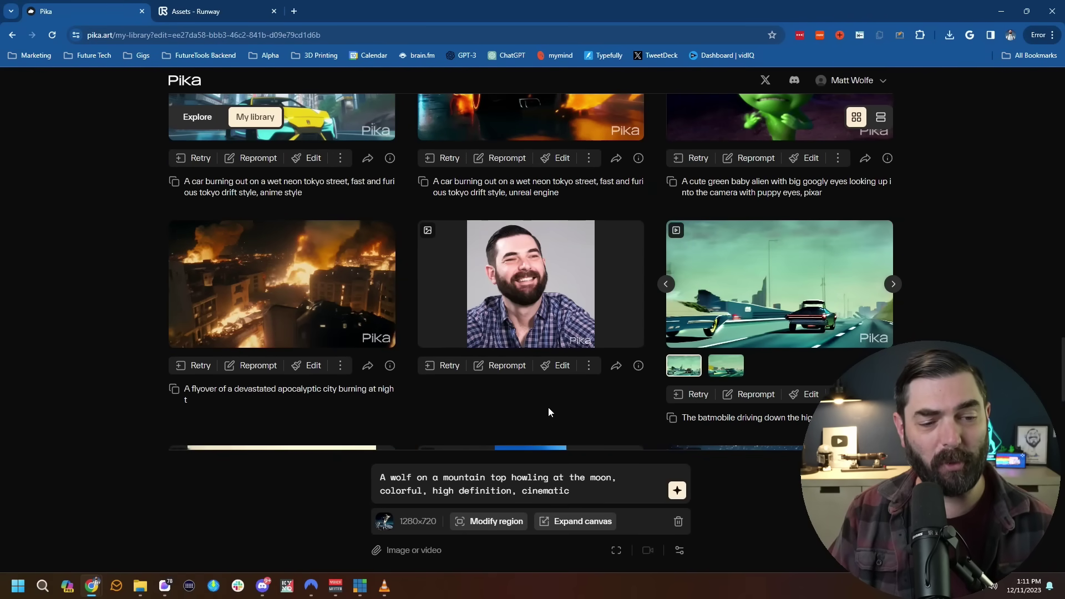
click(385, 592)
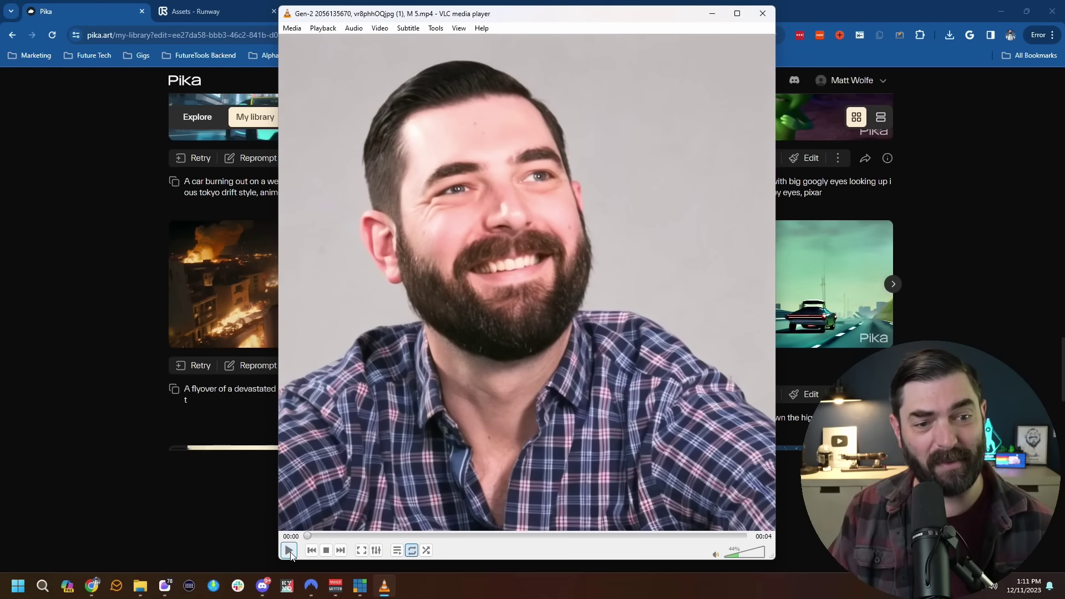
Step: Play the bearded-man clip, close VLC, and open the portrait clip in Pika's large viewer
click(289, 551)
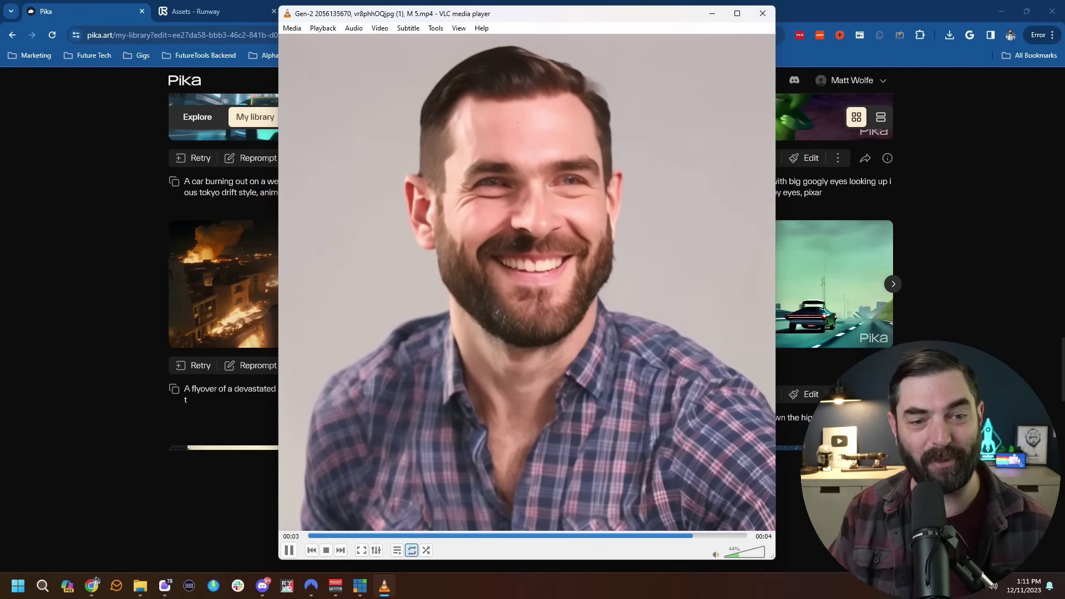
key(alt+F4)
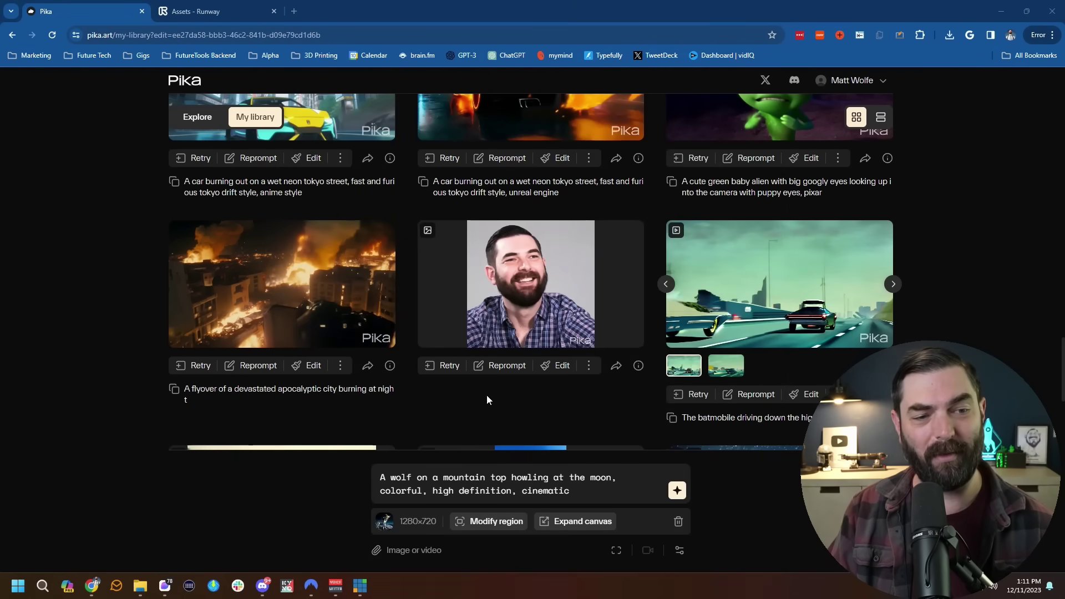
click(530, 283)
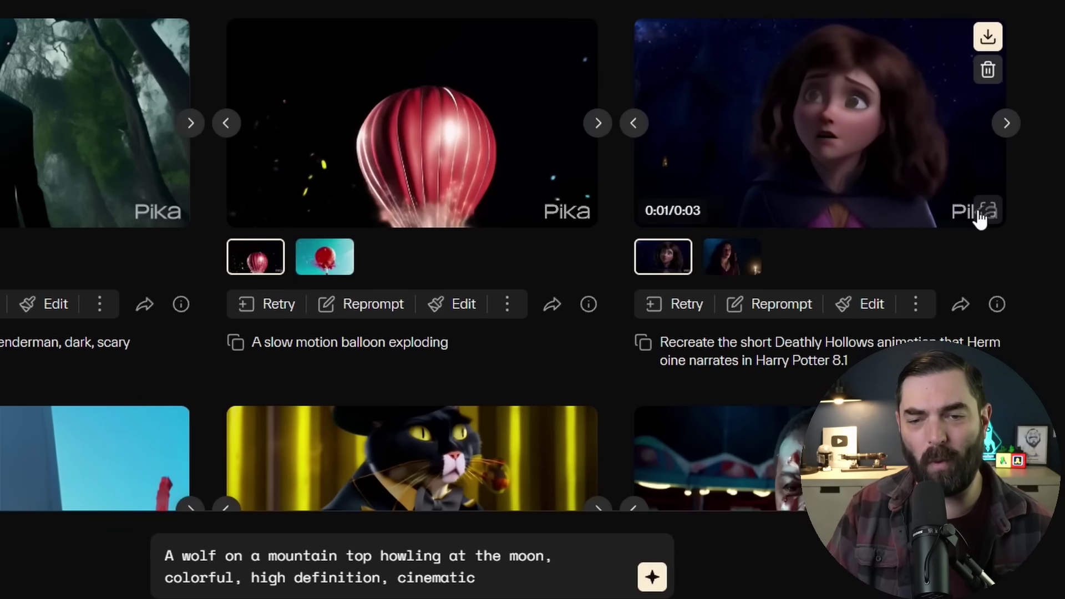
Step: Open the Hermione clip full-size in the viewer
click(982, 210)
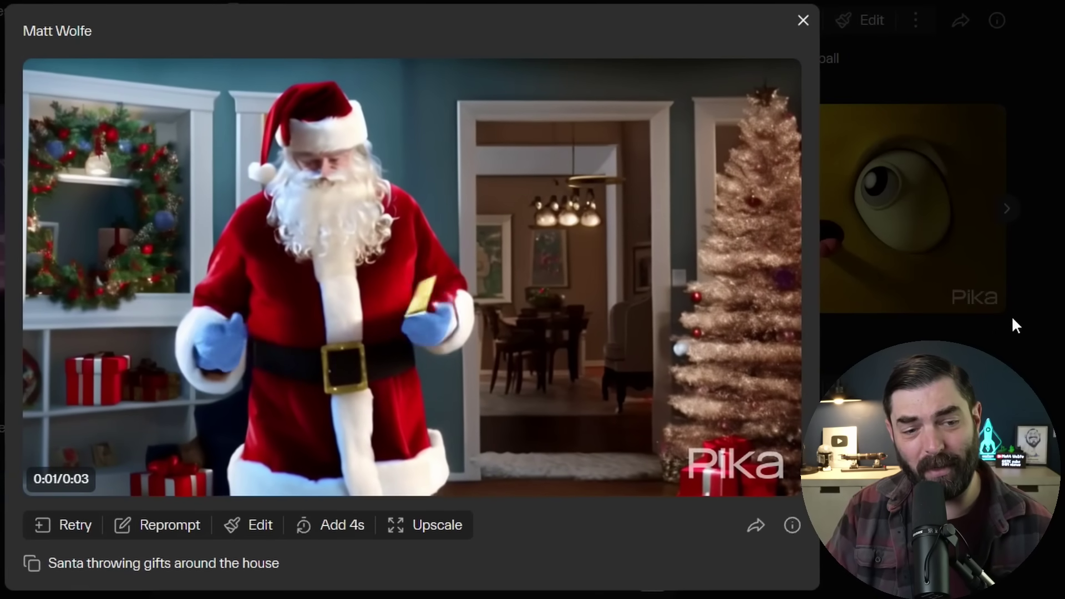
click(804, 22)
click(591, 299)
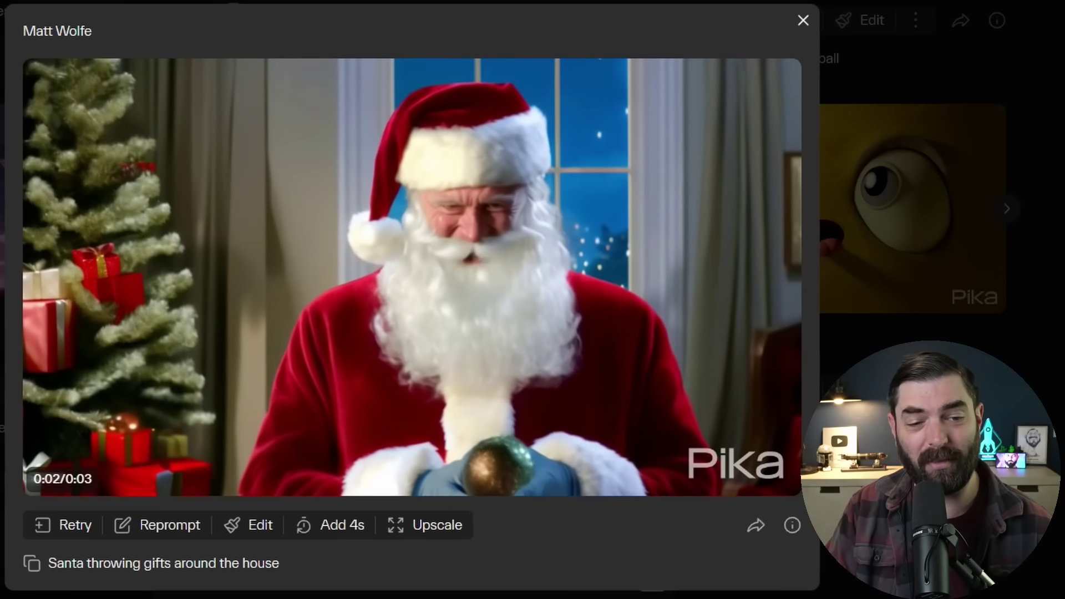
key(Escape)
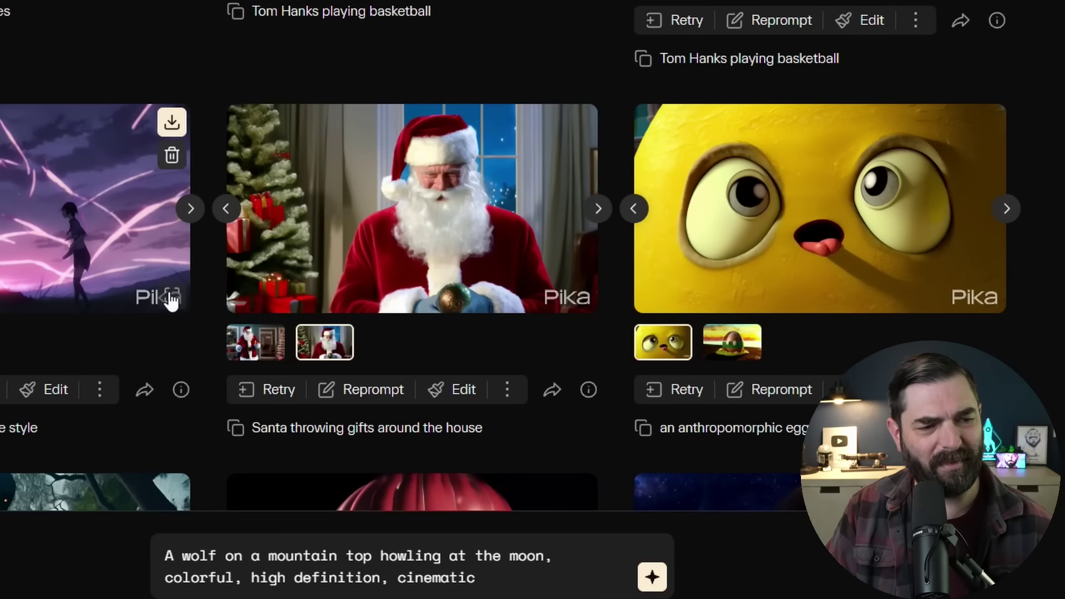
click(172, 299)
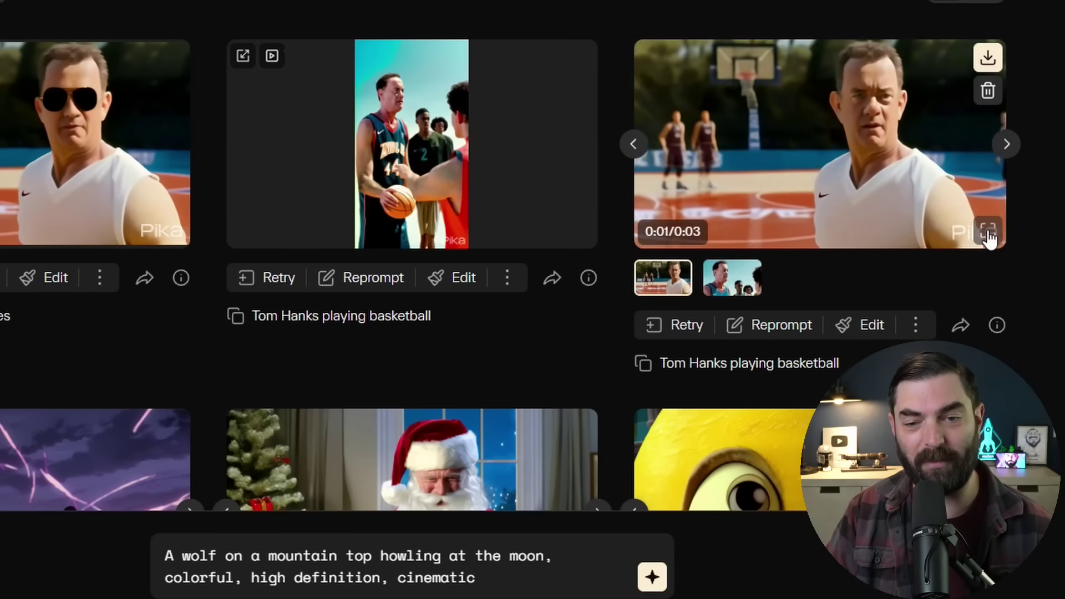
click(980, 233)
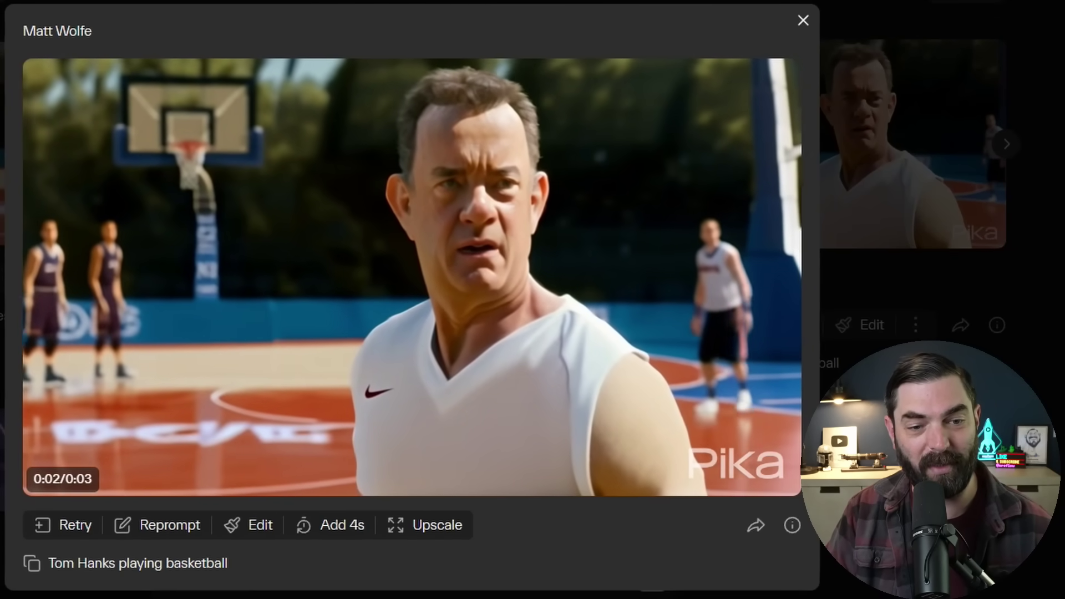
key(Escape)
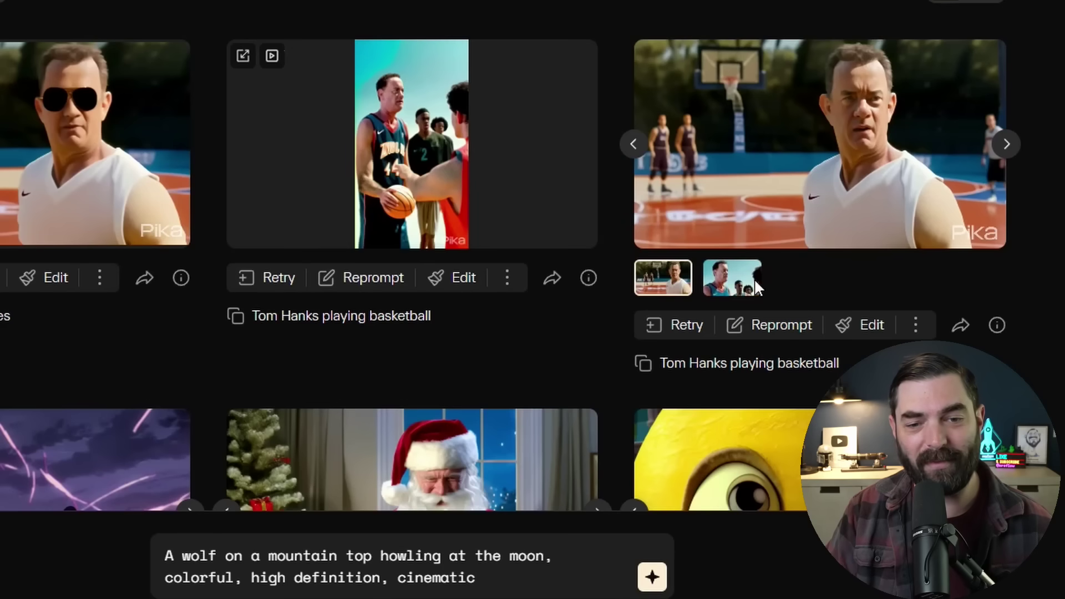
click(754, 279)
click(777, 211)
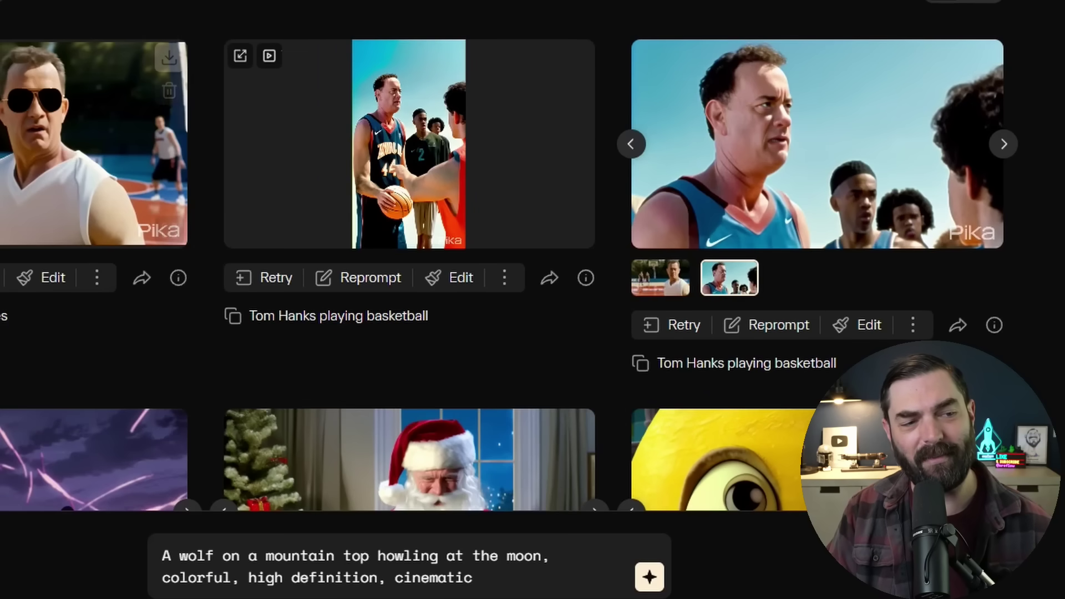
click(166, 230)
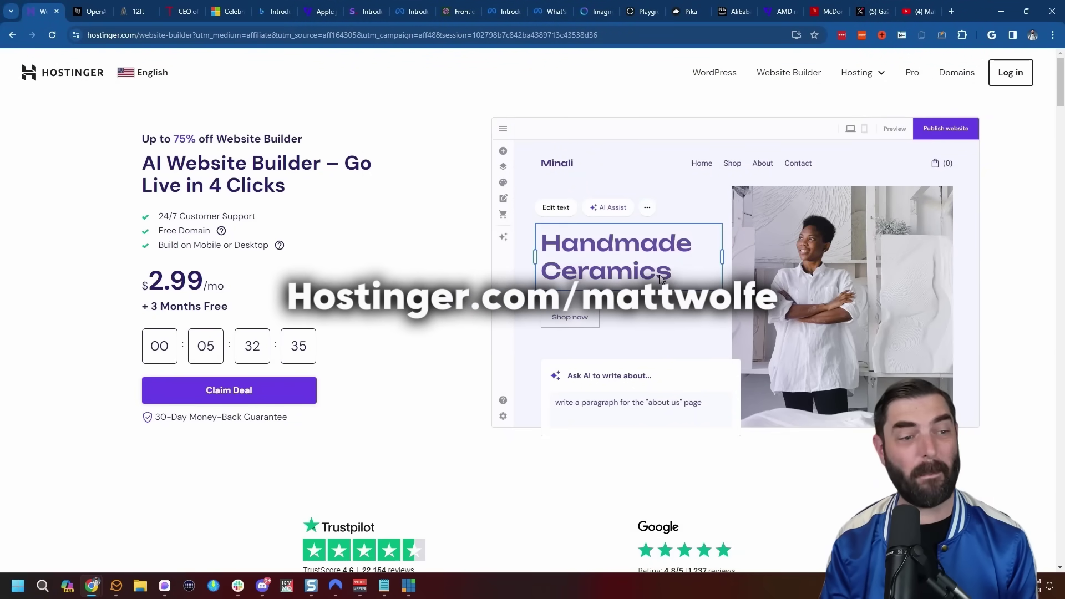
Step: Add the Website Builder & Web Hosting plan to the cart and apply coupon code MATTW
scroll(250, 404, down, 7)
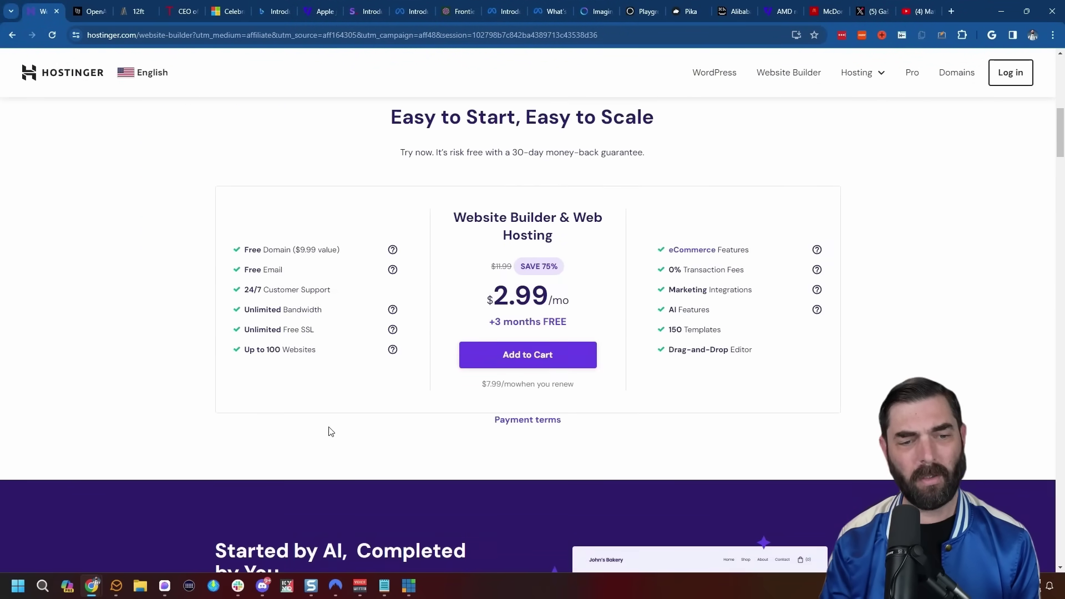
click(568, 350)
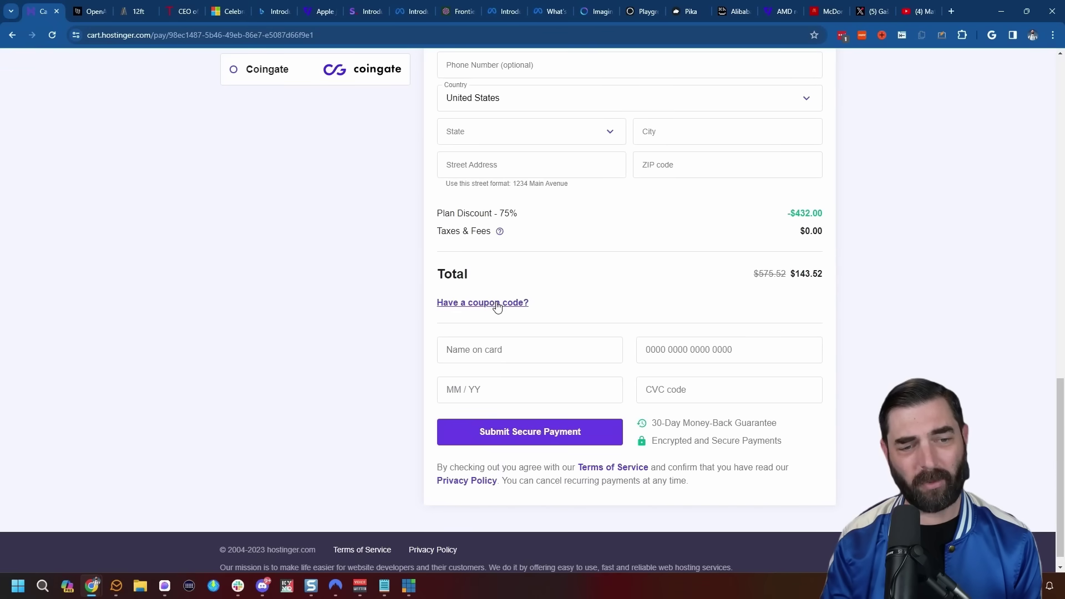
click(498, 305)
click(539, 336)
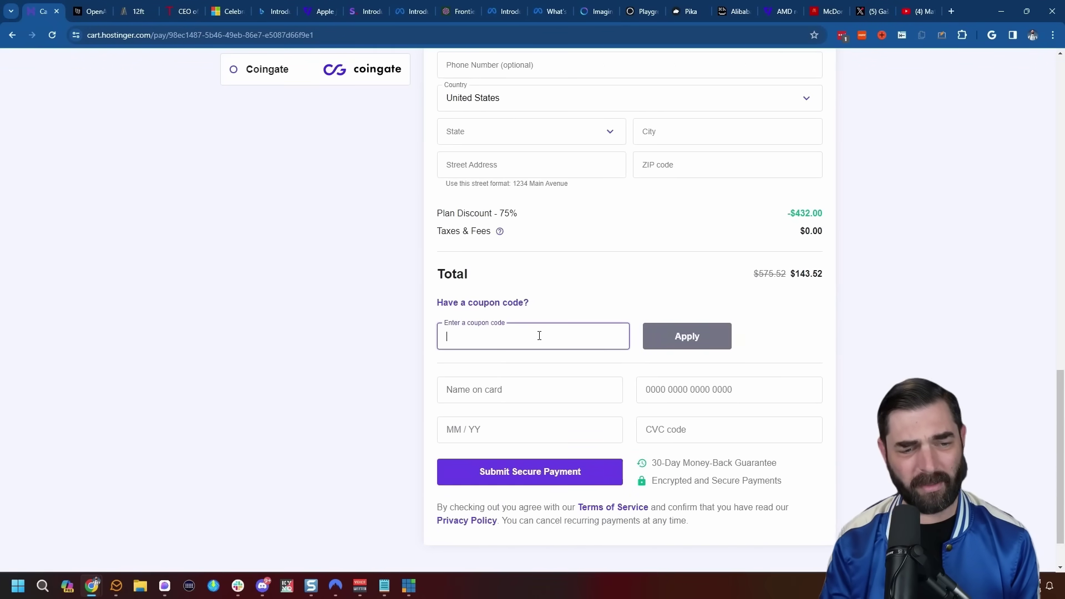
text(MATTWOLFE)
key(Return)
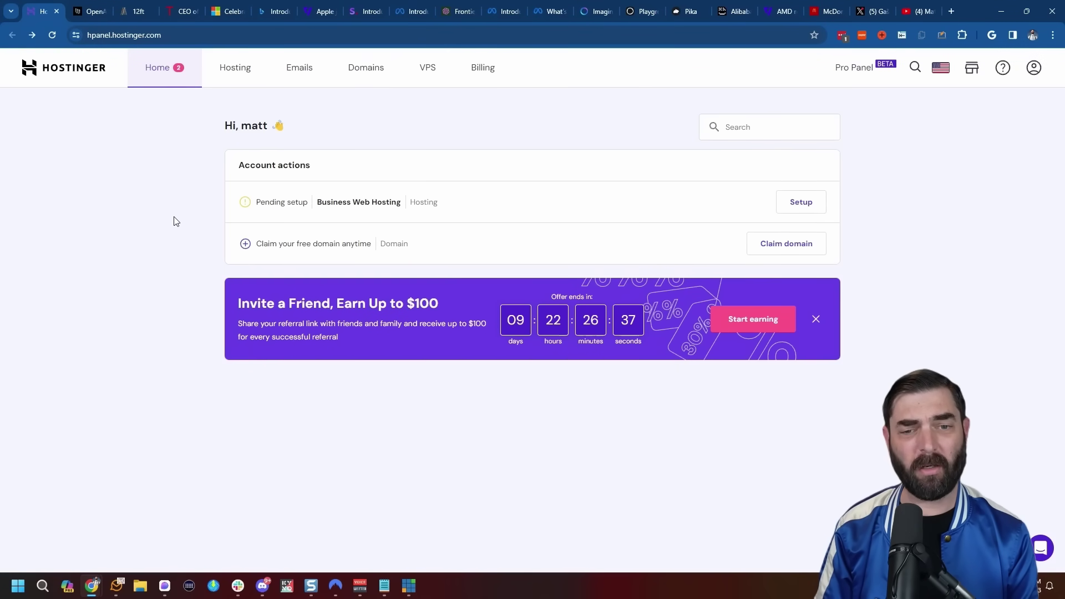
Step: Start the setup survey: site for myself, built myself, Blog type, and accept building help
click(801, 204)
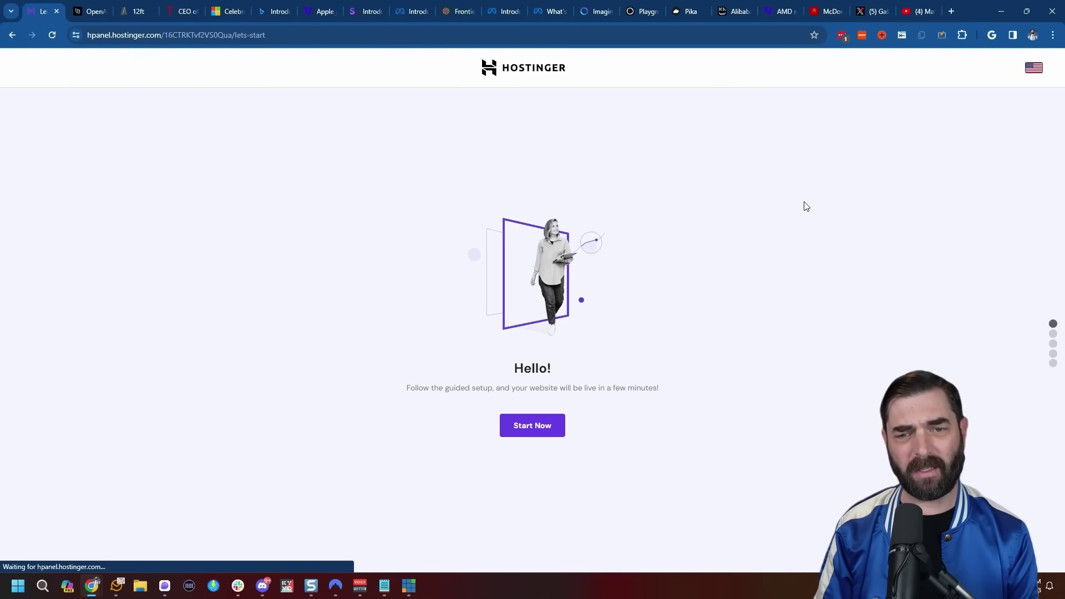
click(523, 427)
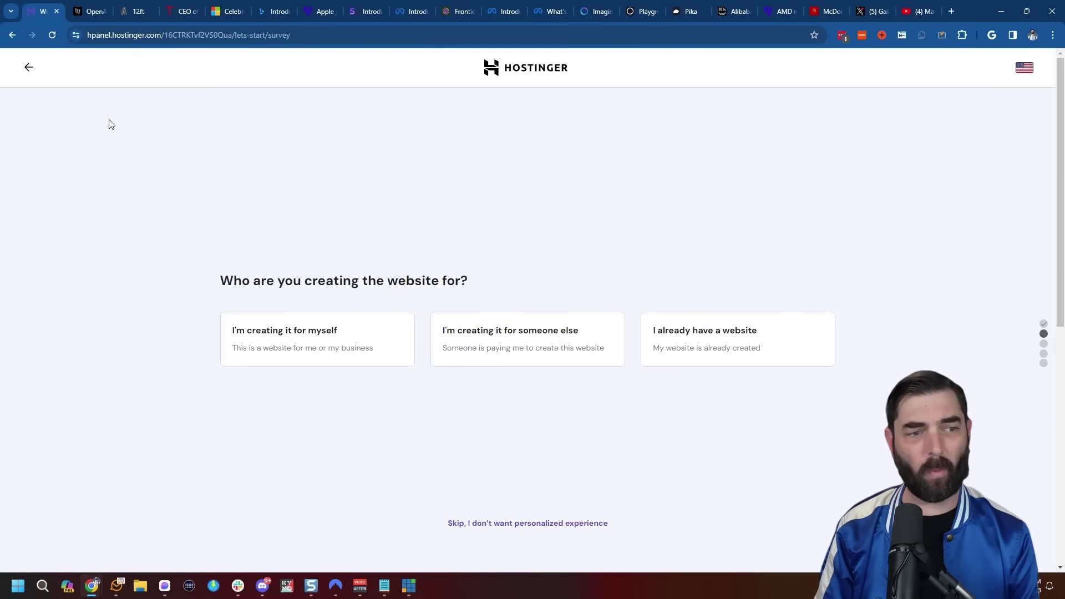
click(364, 355)
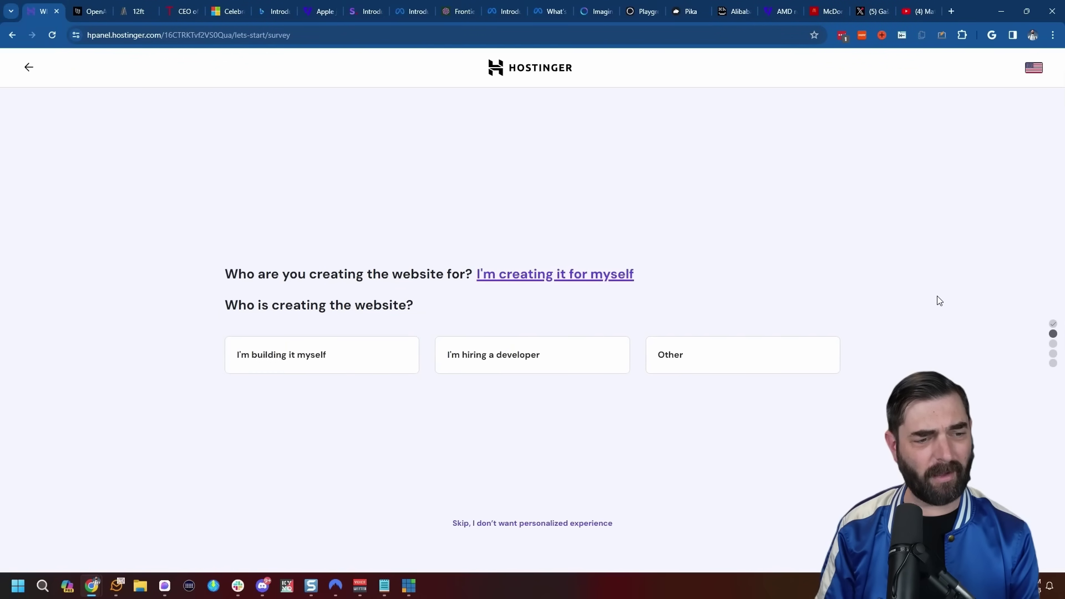
click(363, 356)
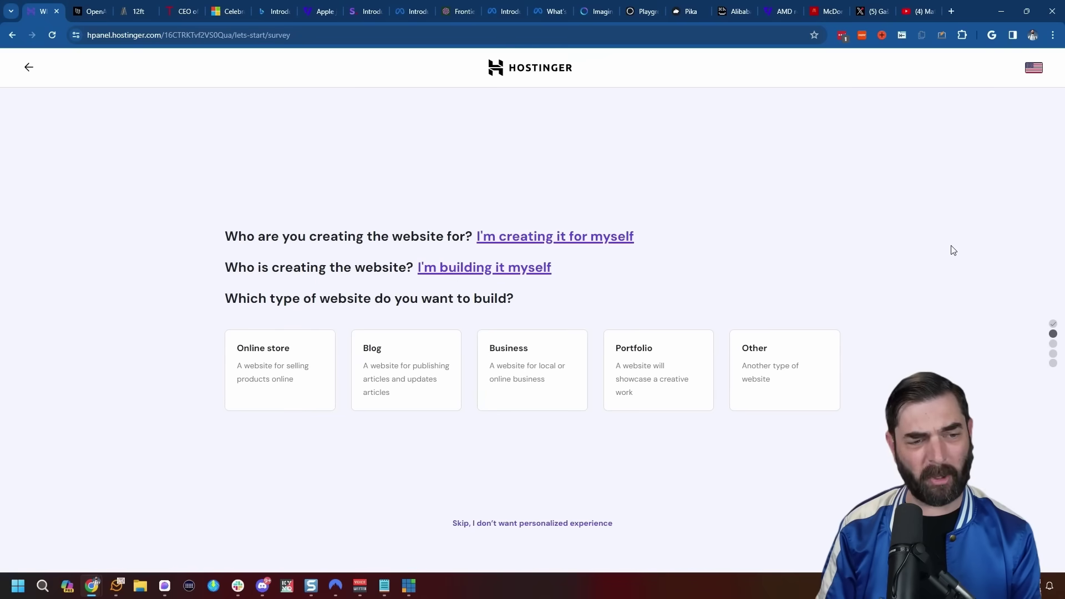
click(398, 400)
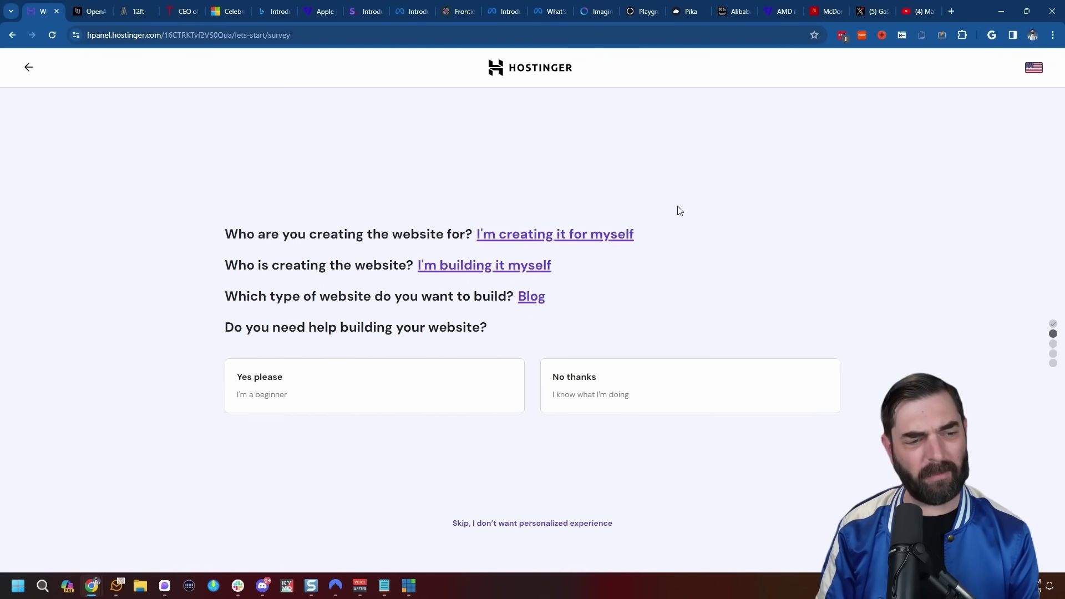
click(443, 388)
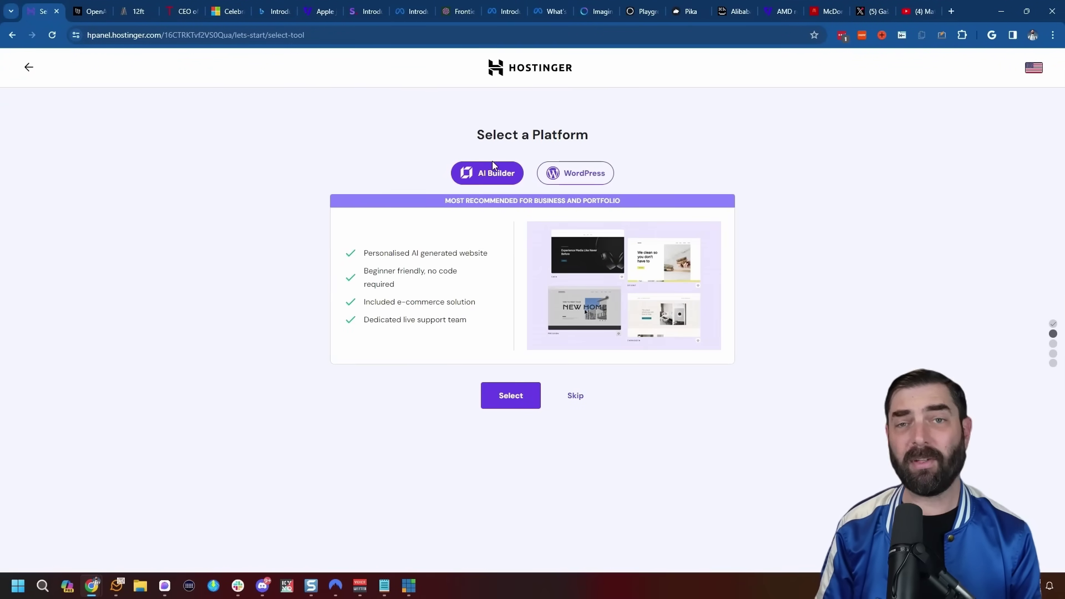
Step: Compare the WordPress and AI Builder platforms and select AI Builder
click(550, 179)
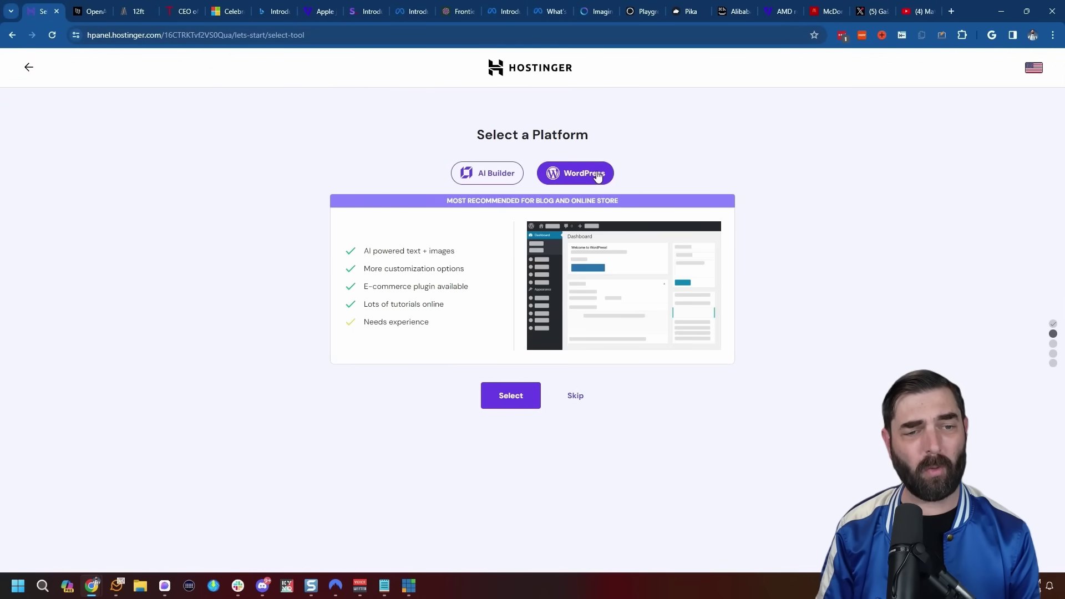
click(503, 183)
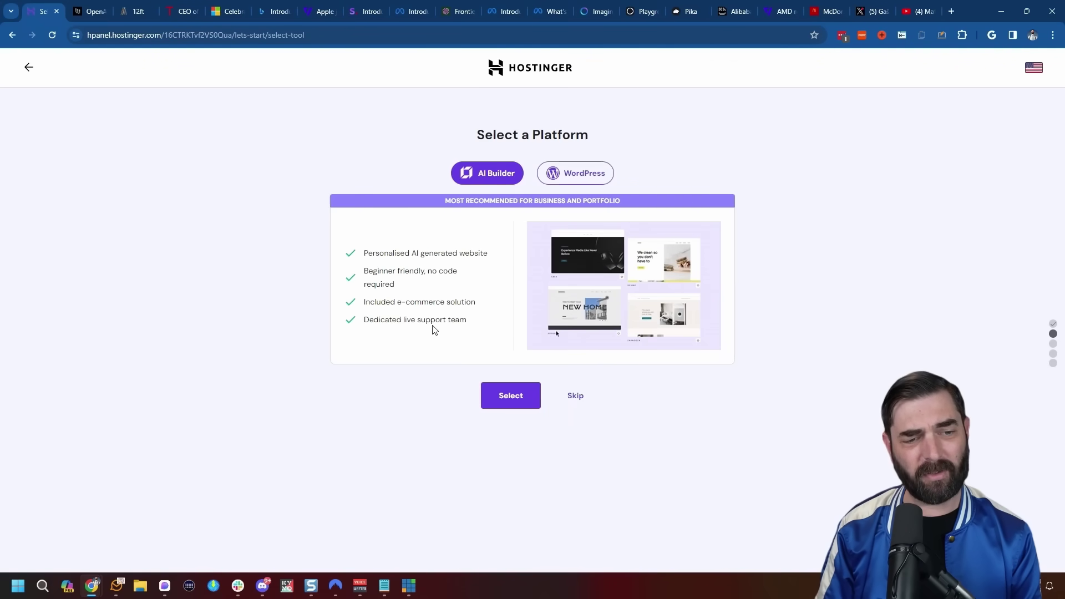
click(585, 181)
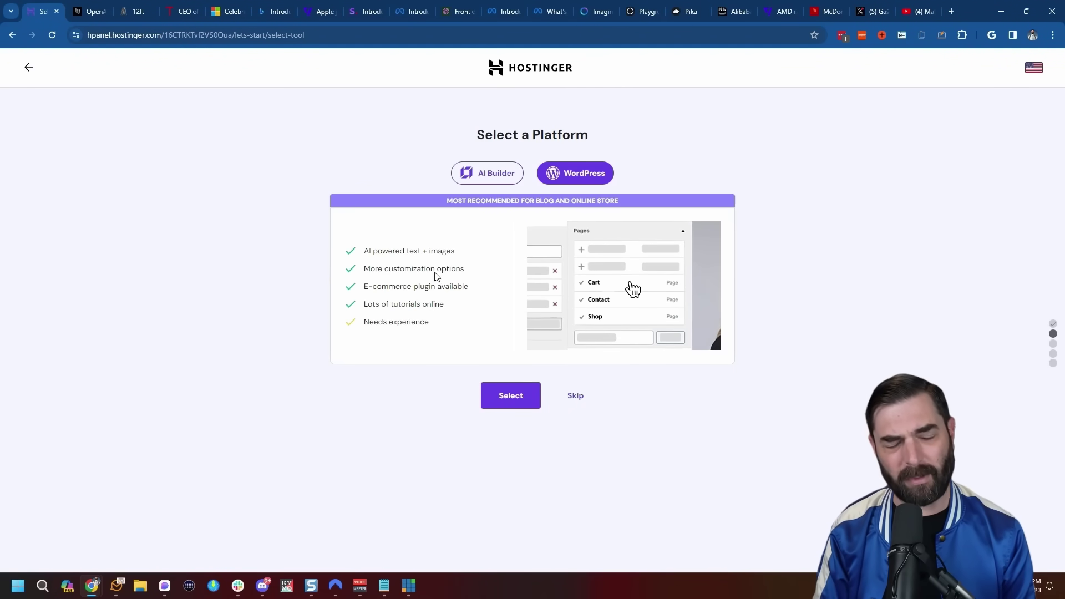
click(491, 176)
click(492, 399)
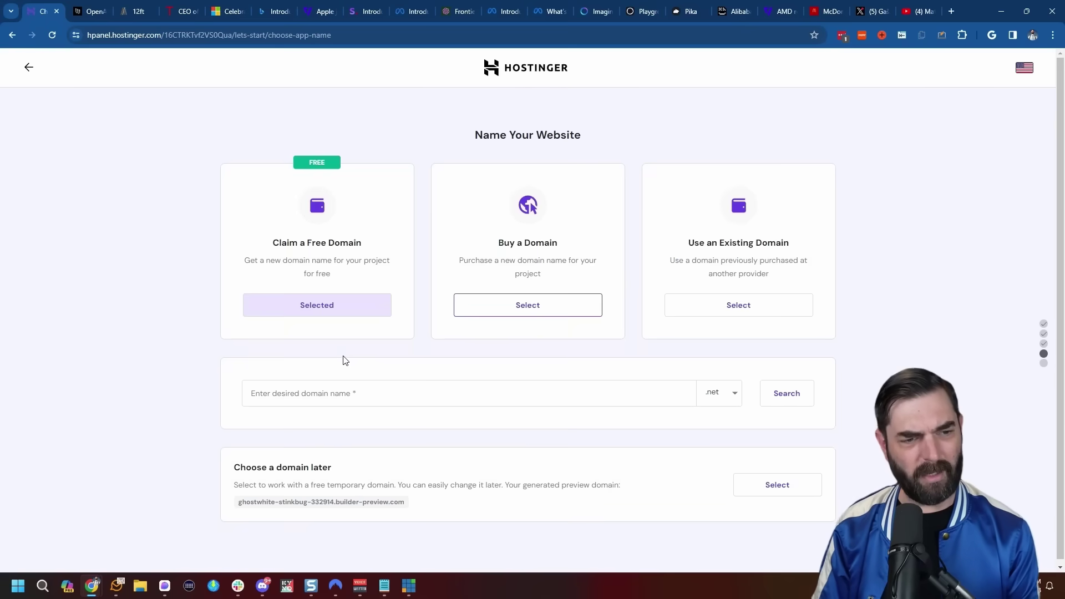
Step: Search for the free domain mreflow.tech and continue with it
click(441, 390)
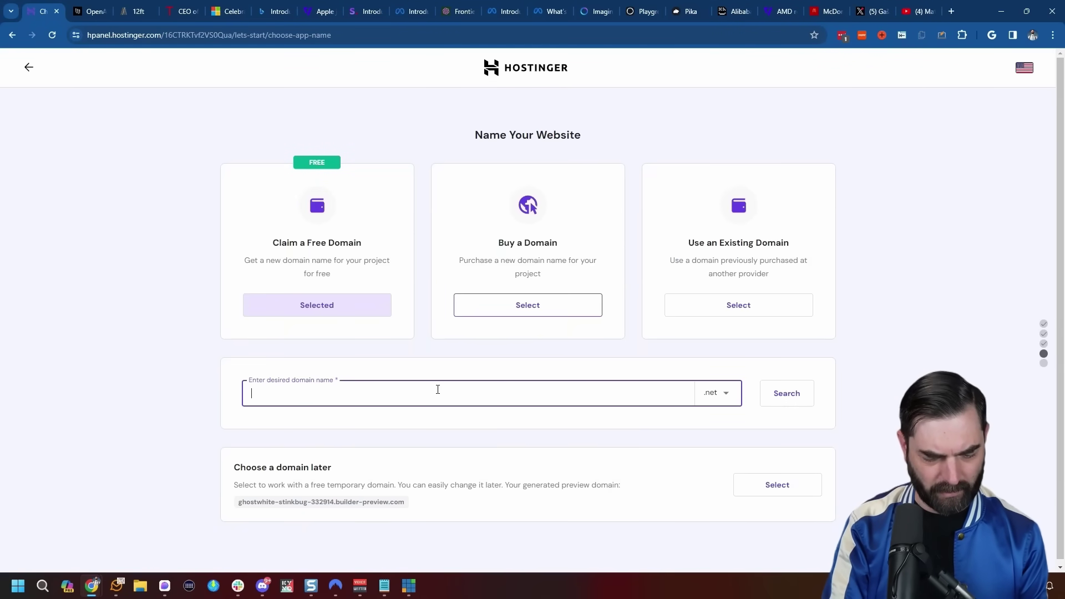
text(mreflow)
click(721, 392)
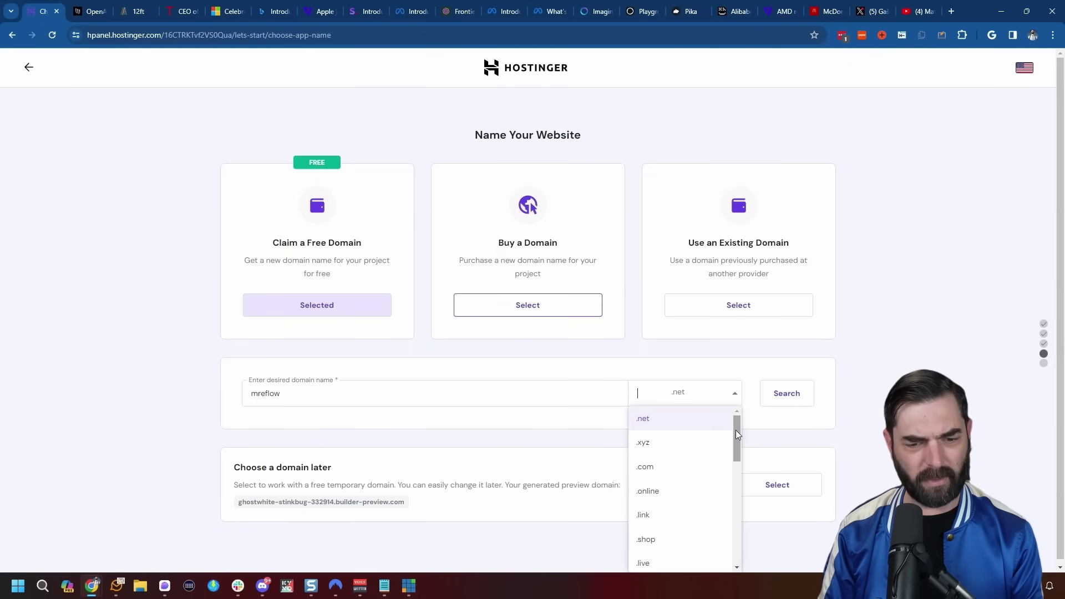
drag(736, 431, 731, 473)
click(645, 492)
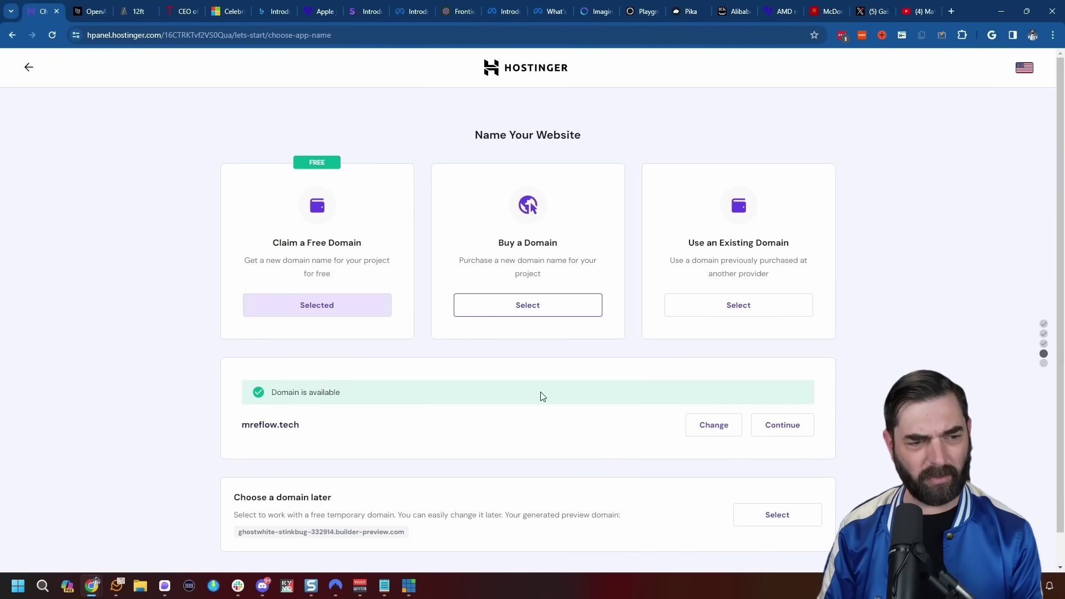
click(788, 427)
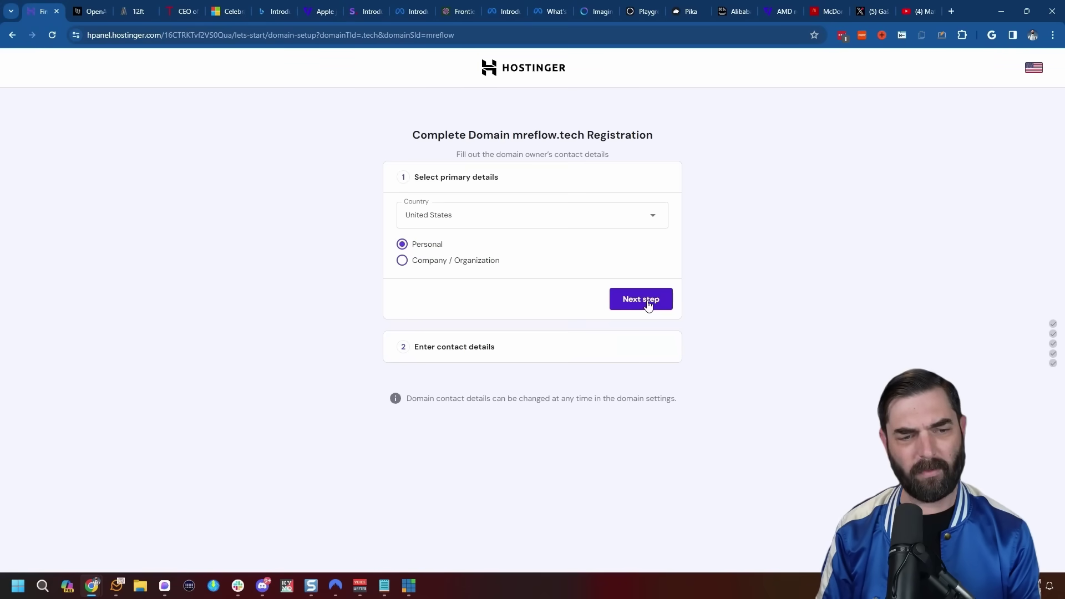
Step: Enter the domain owner's contact details, including the last name, and finish registration
click(641, 299)
text(Wolfe)
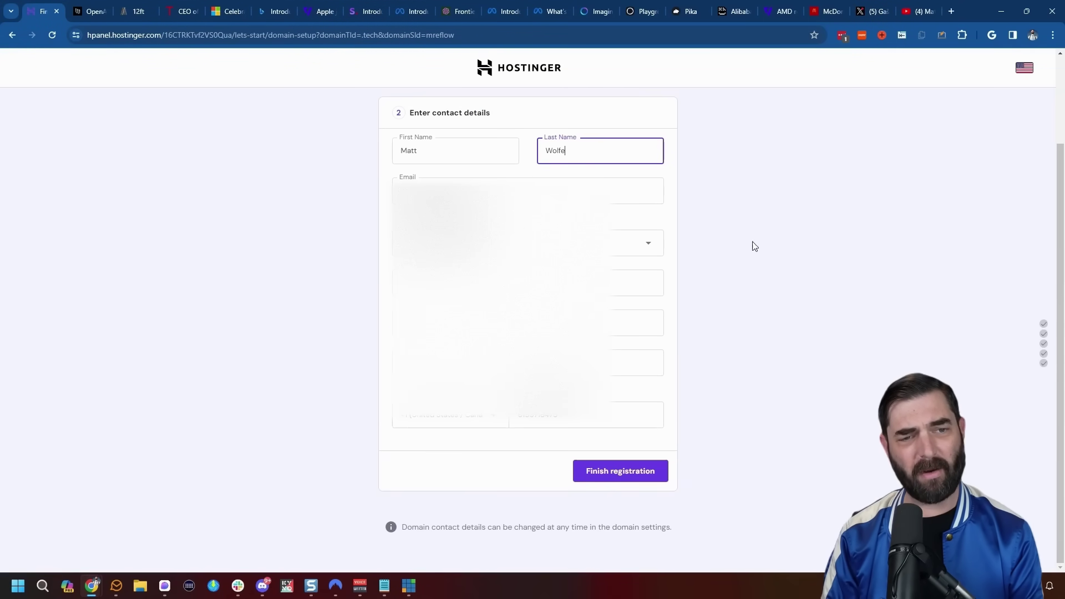
click(633, 475)
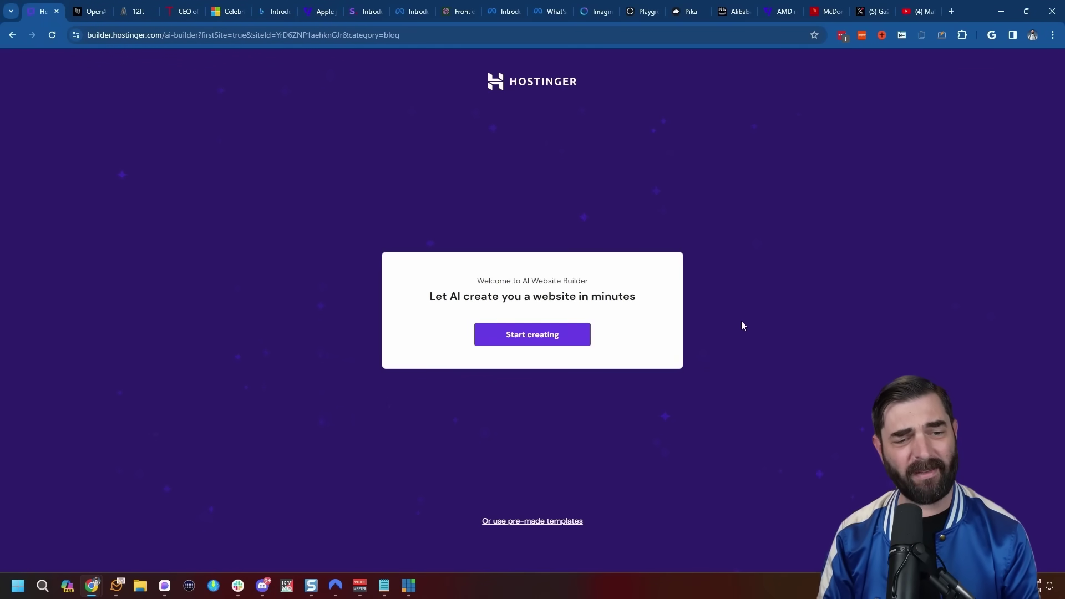
Step: Create an AI website with brand name 'mreflow' and the pasted AI, tech and futurism blog description
click(563, 335)
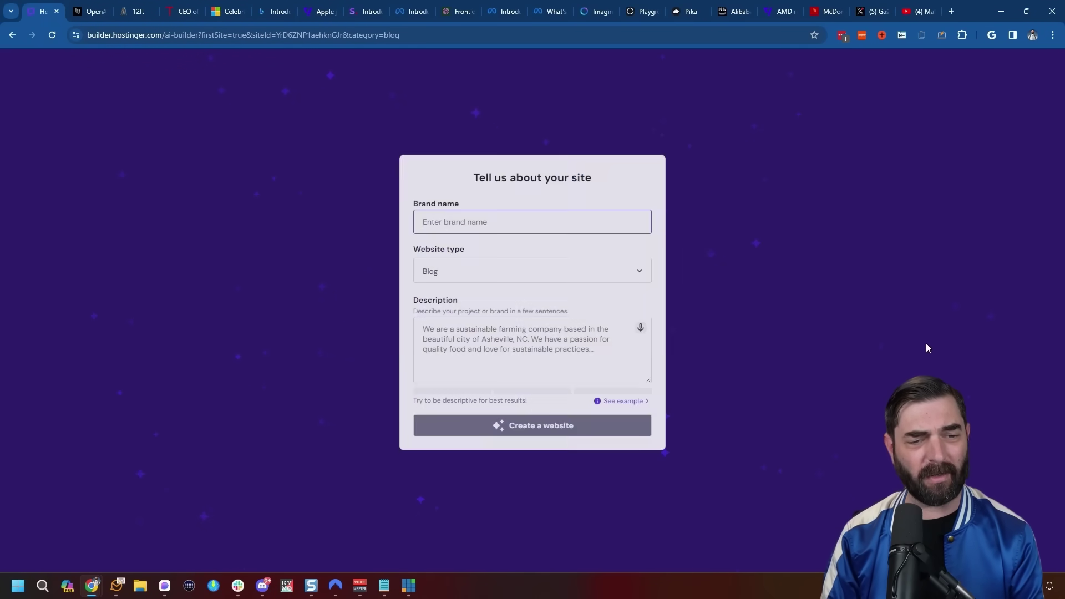
text(mref)
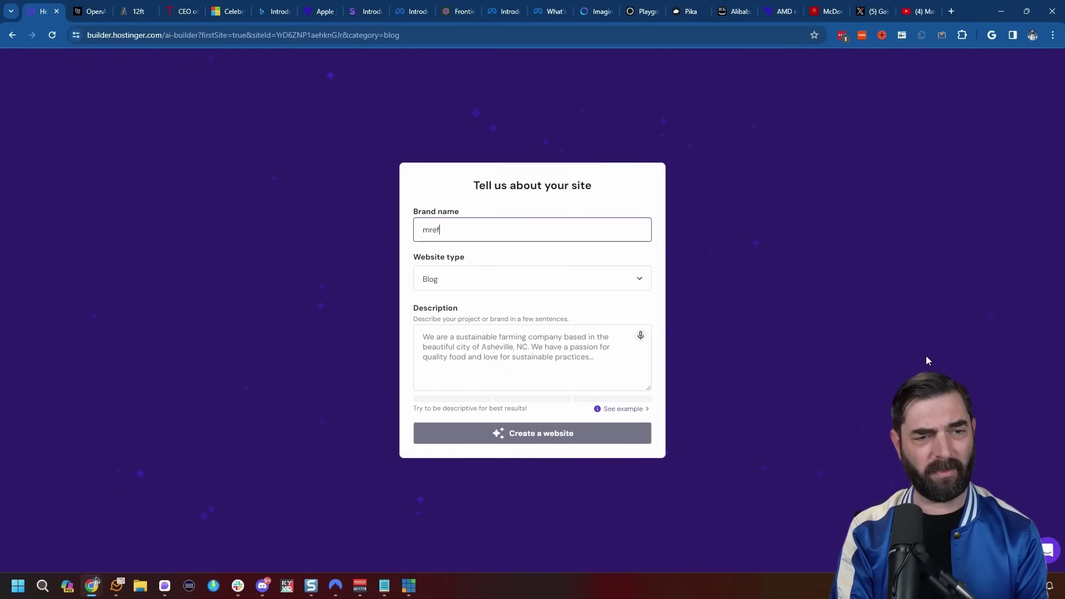
text(low)
click(477, 339)
text(A blog about AI, tech, futurism and much more. I'm a YouTuber, content creator, and entrepreneur who also runs a website over at FutureTools.io)
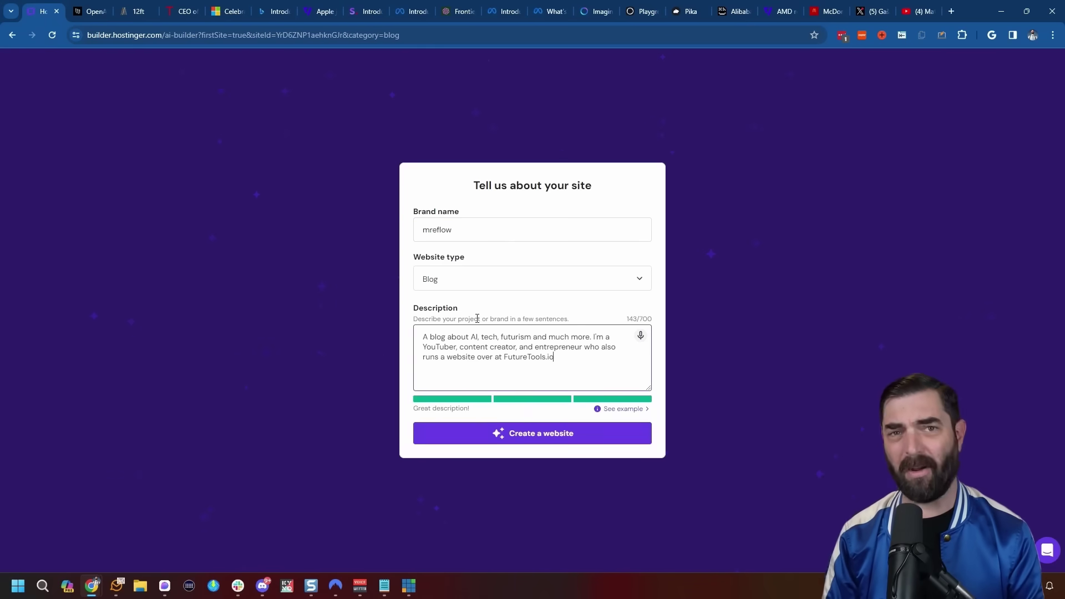
click(554, 442)
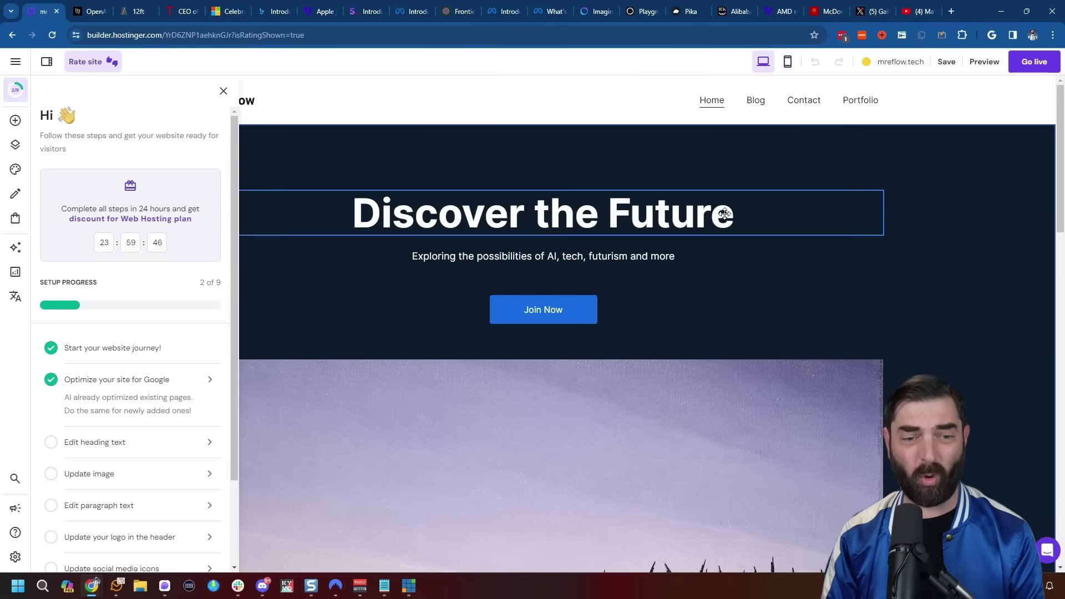
Step: Look over the generated mreflow site, then bring up the builder's AI tools panel
scroll(880, 299, down, 10)
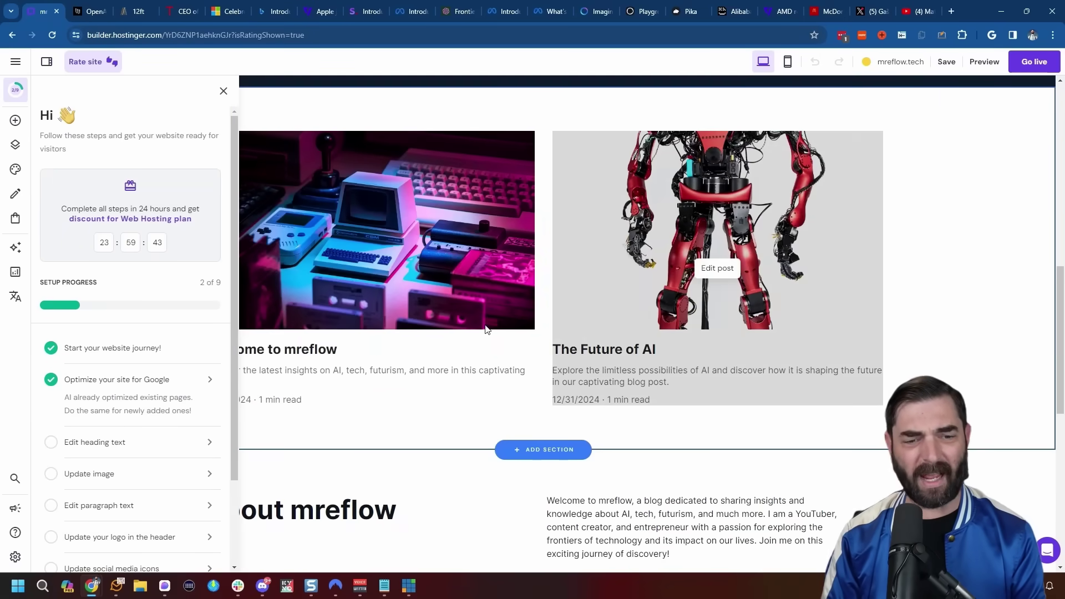
scroll(694, 373, down, 3)
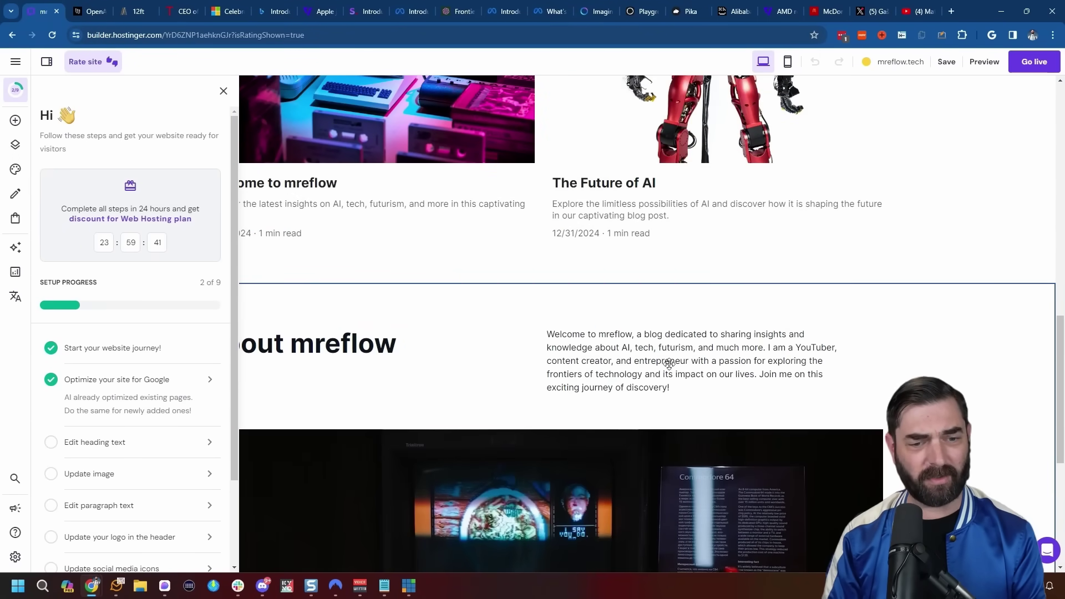
scroll(669, 363, down, 3)
scroll(780, 357, up, 9)
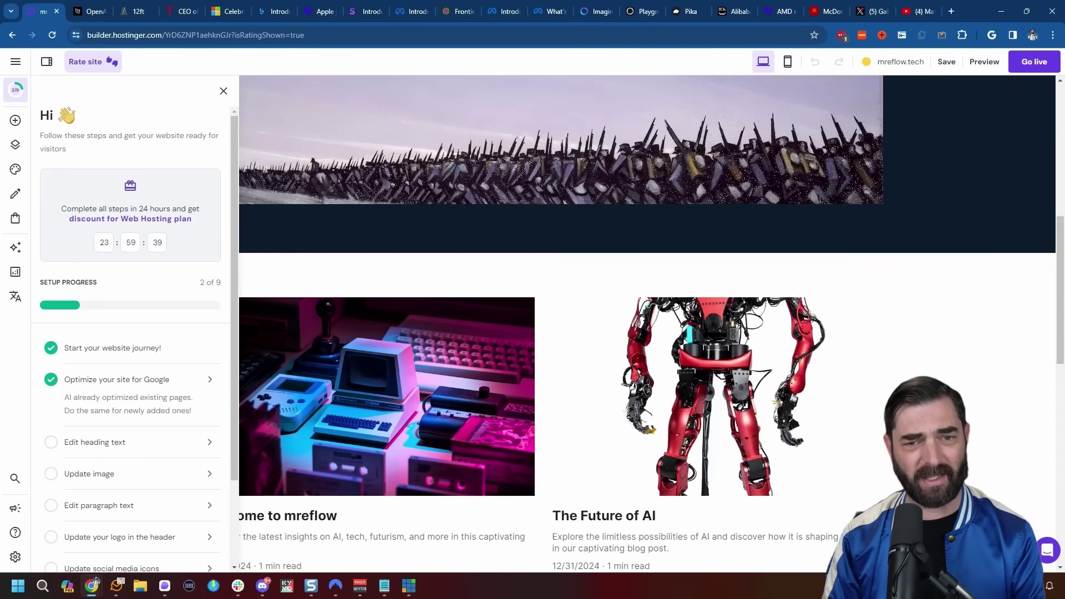
scroll(832, 377, down, 2)
scroll(880, 391, up, 4)
scroll(977, 305, down, 7)
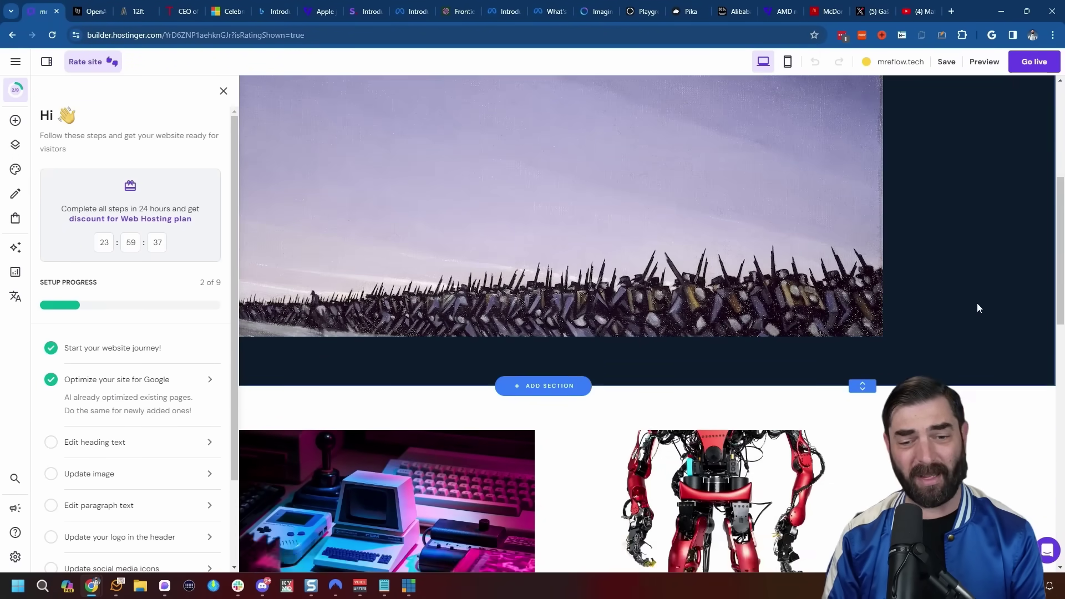
scroll(772, 333, down, 5)
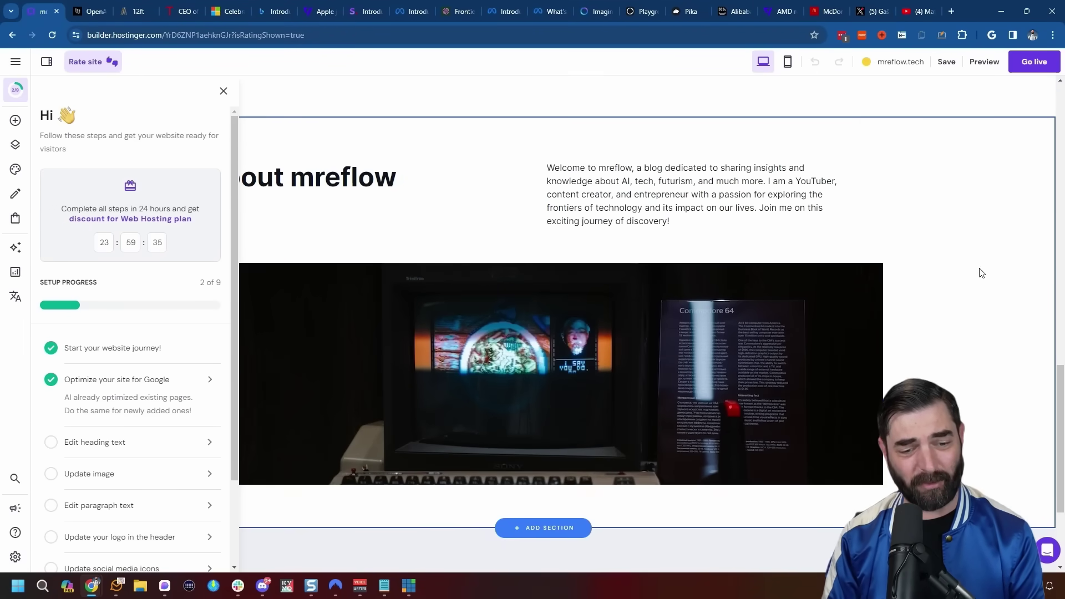
scroll(955, 381, up, 4)
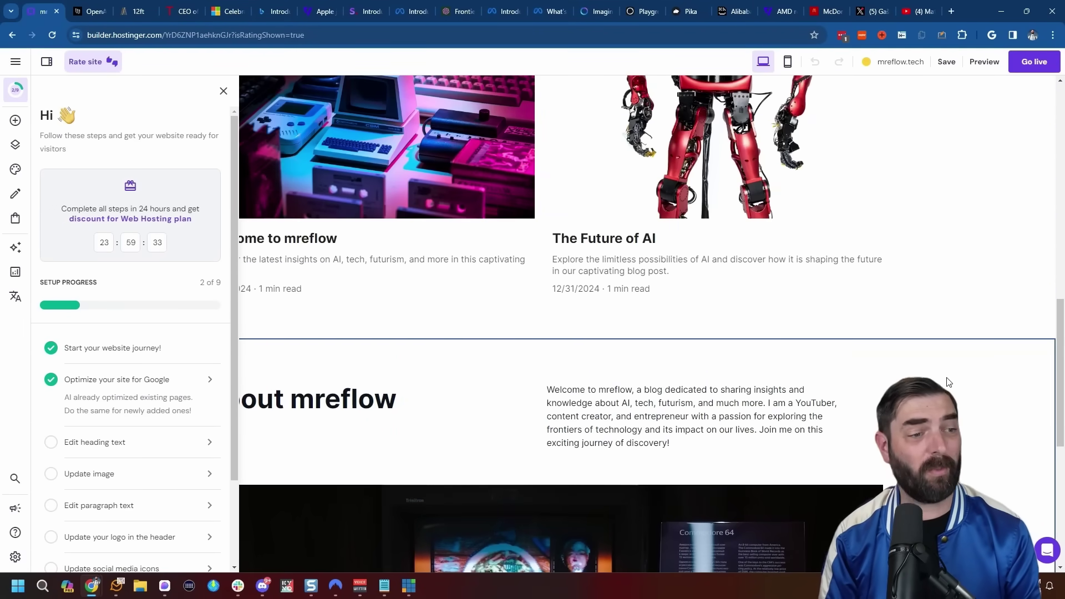
scroll(506, 258, up, 5)
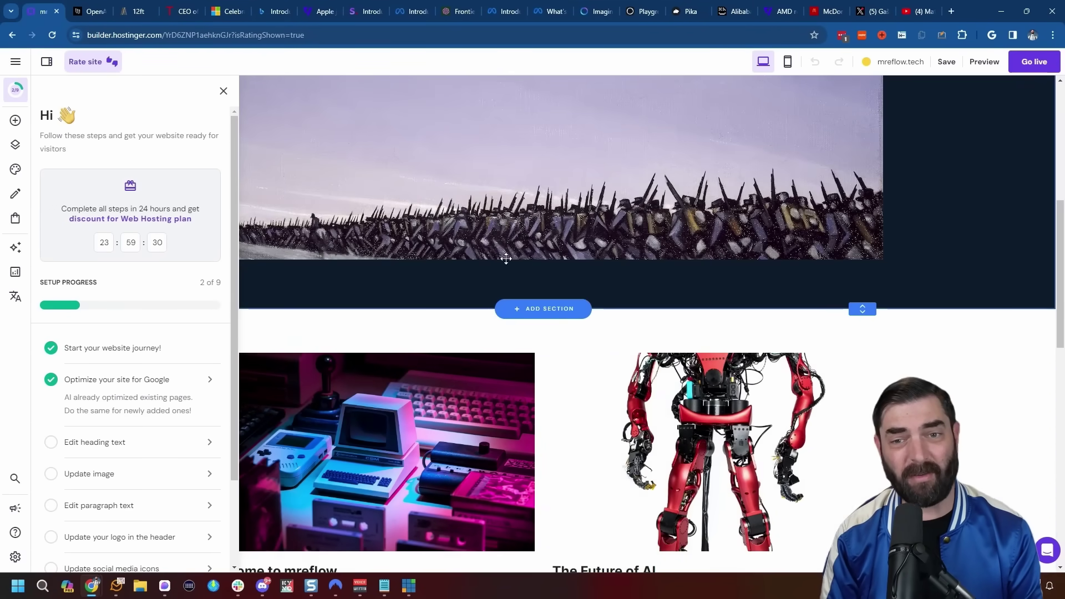
click(16, 247)
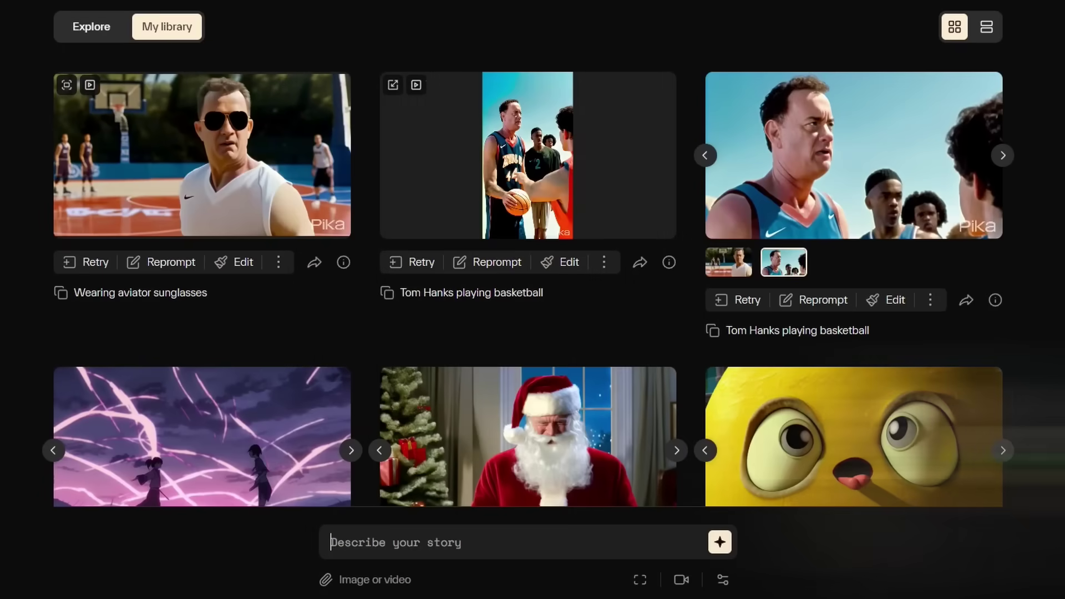
Step: Enter the prompt 'A purple alien eating pizza on mars' and show the aspect ratio and frame rate options
text(A p)
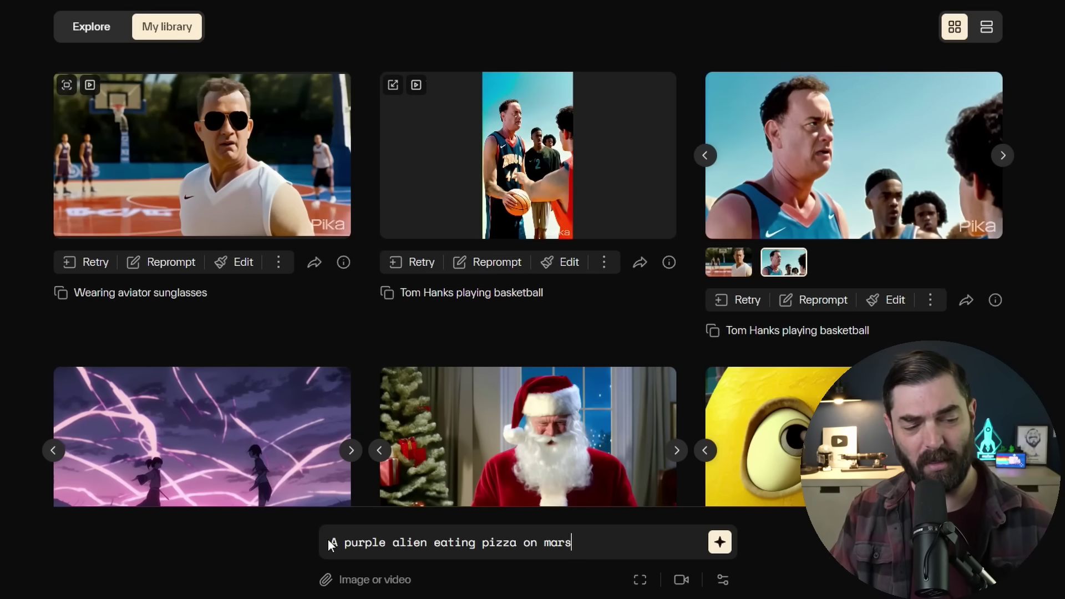
click(640, 581)
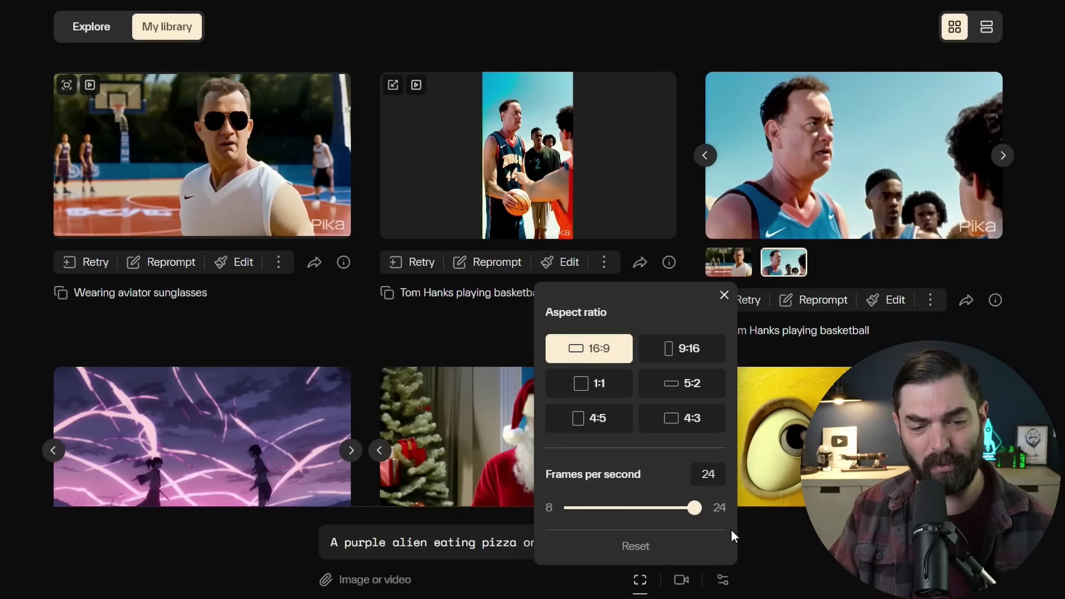
Step: Give the alien clip a pan-right camera motion at strength 2 and review the advanced settings
key(Escape)
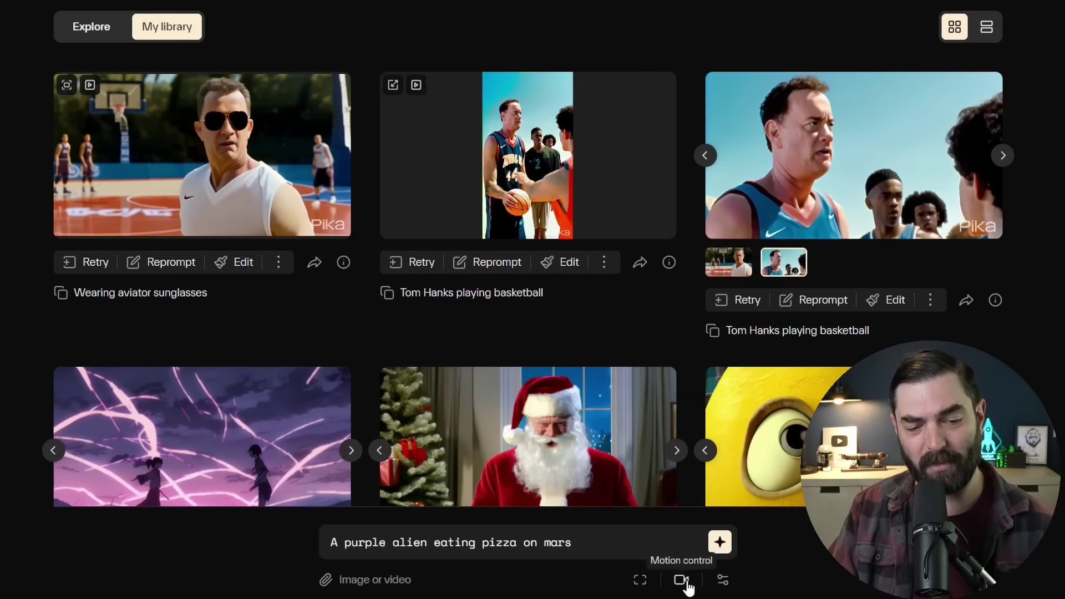
click(682, 580)
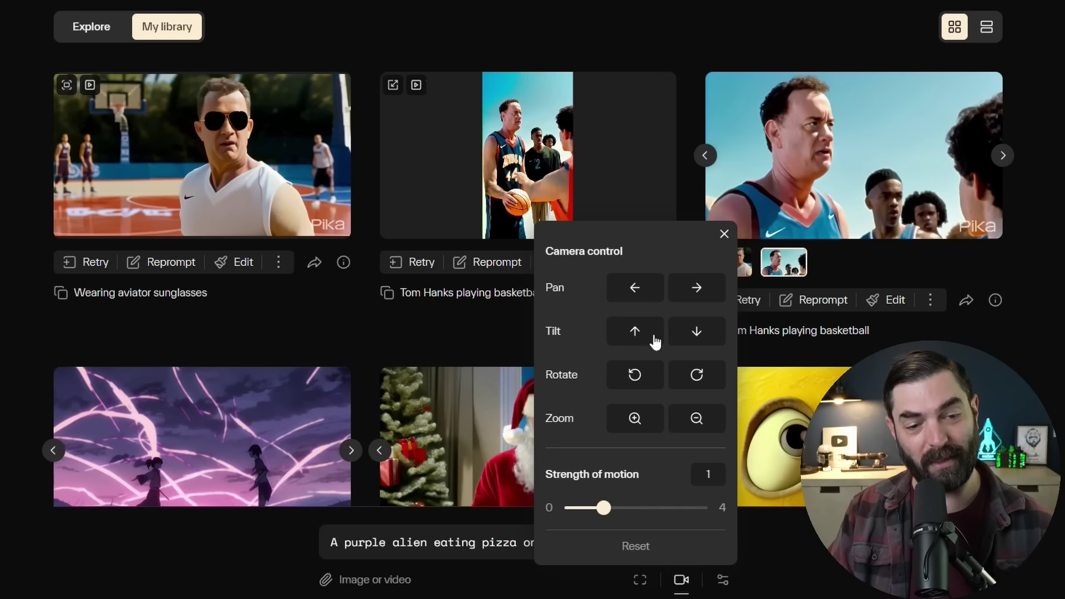
click(697, 288)
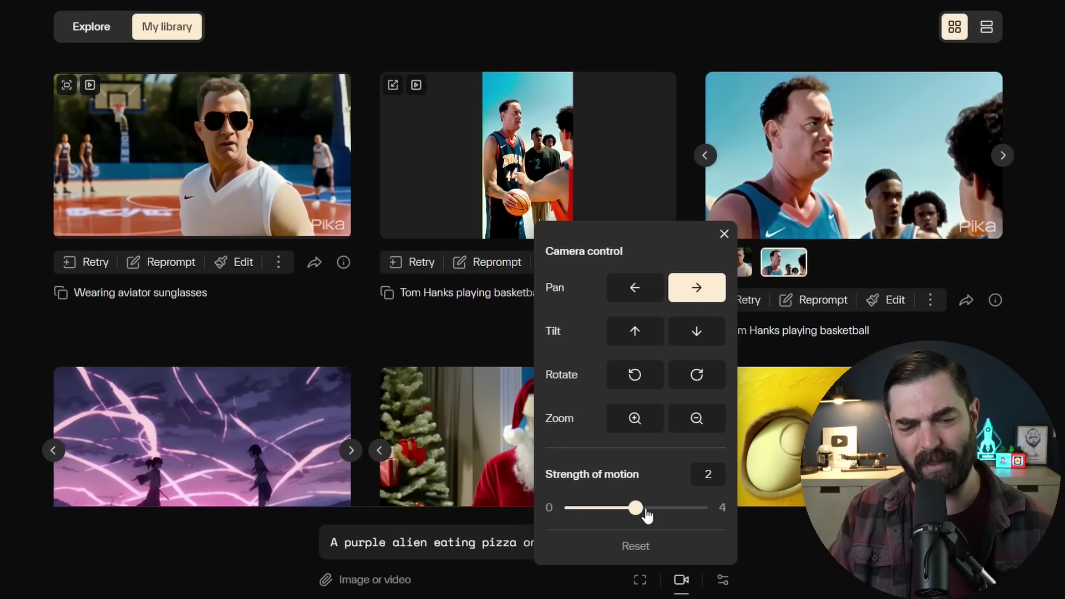
click(723, 581)
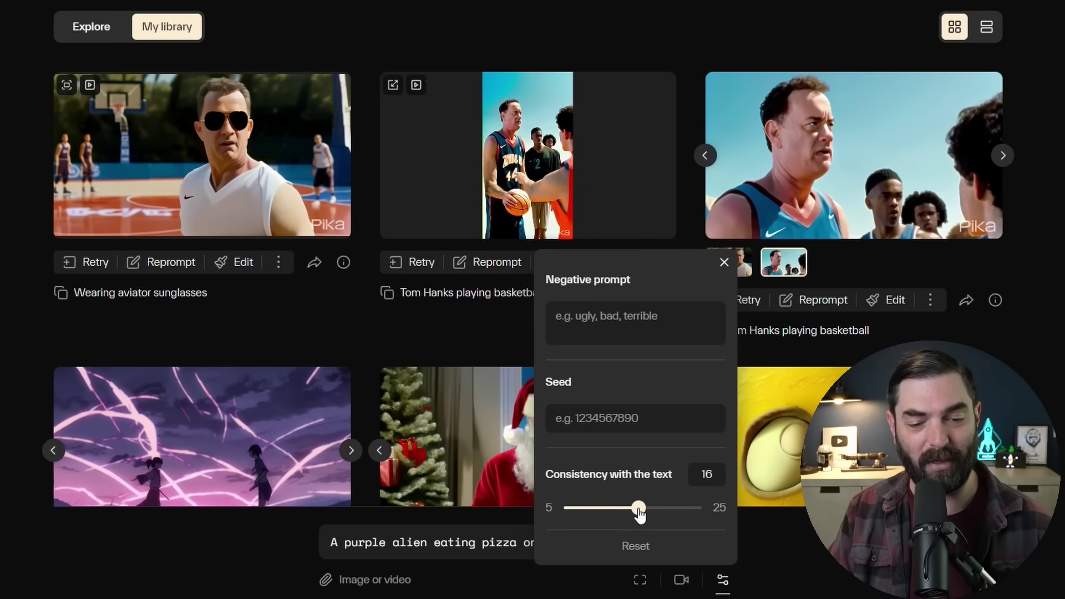
click(722, 580)
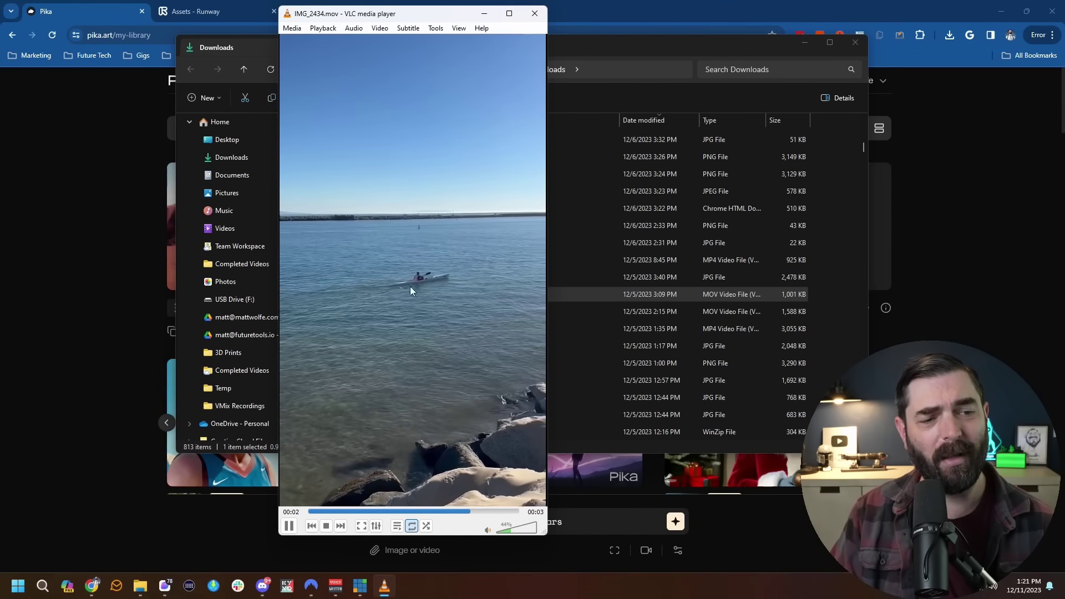
Step: Close the VLC player showing the IMG_2434.mov kayak video
click(543, 16)
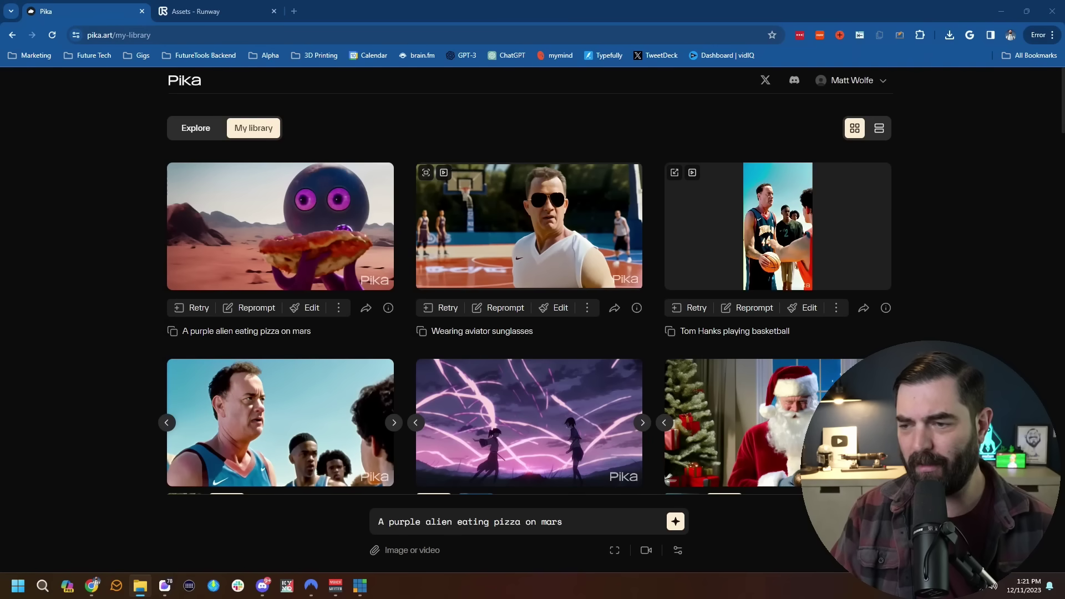
Step: Attach the kayak video, mark the water left of the kayak, and generate 'A great white shark swimming'
drag(536, 481, 510, 533)
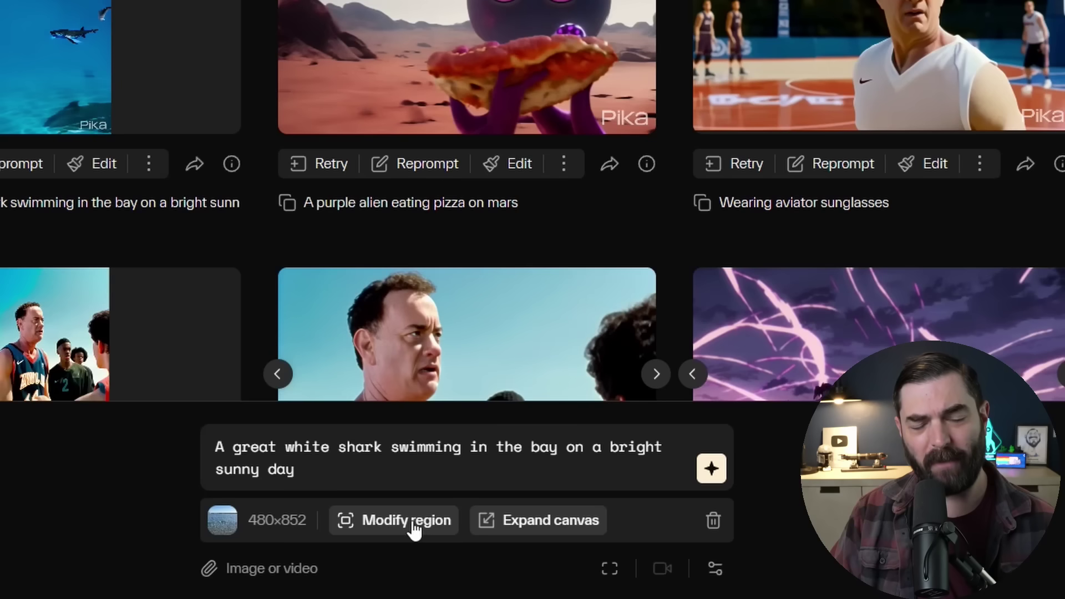
click(414, 522)
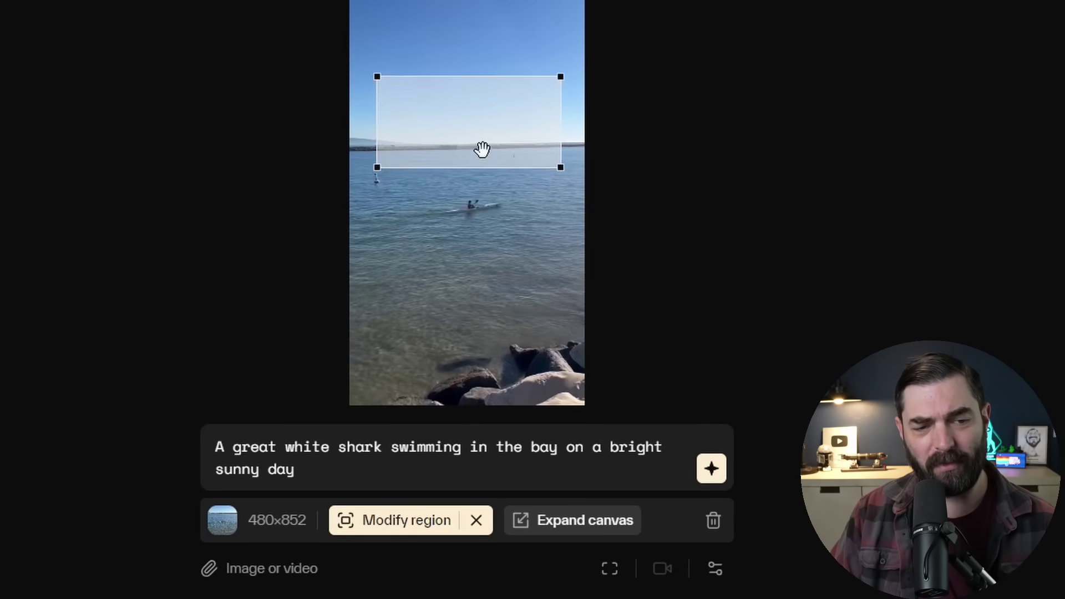
drag(481, 149, 505, 274)
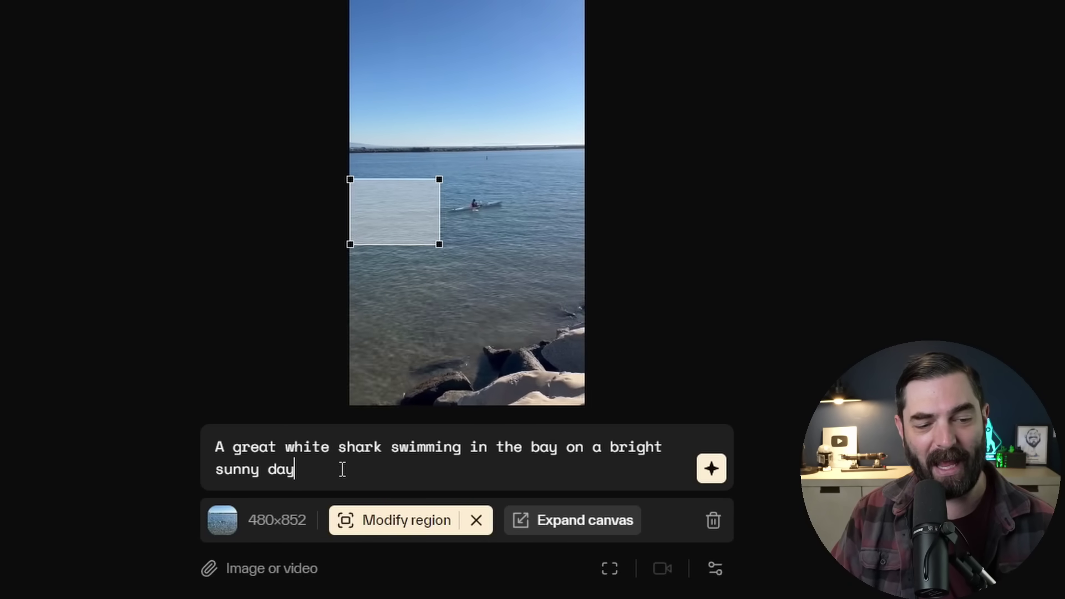
key(BackSpace)
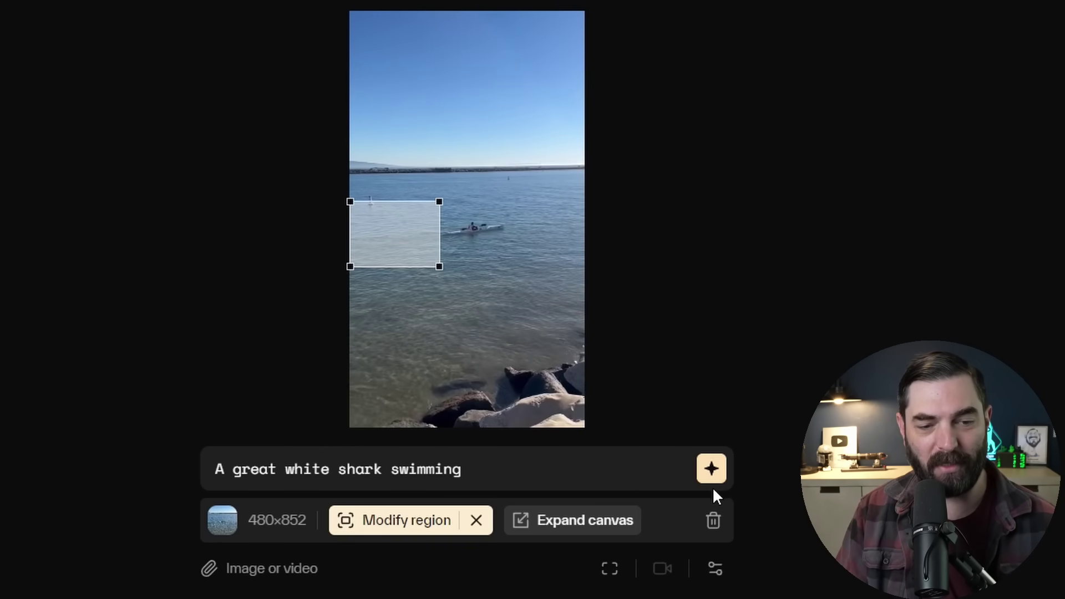
click(712, 471)
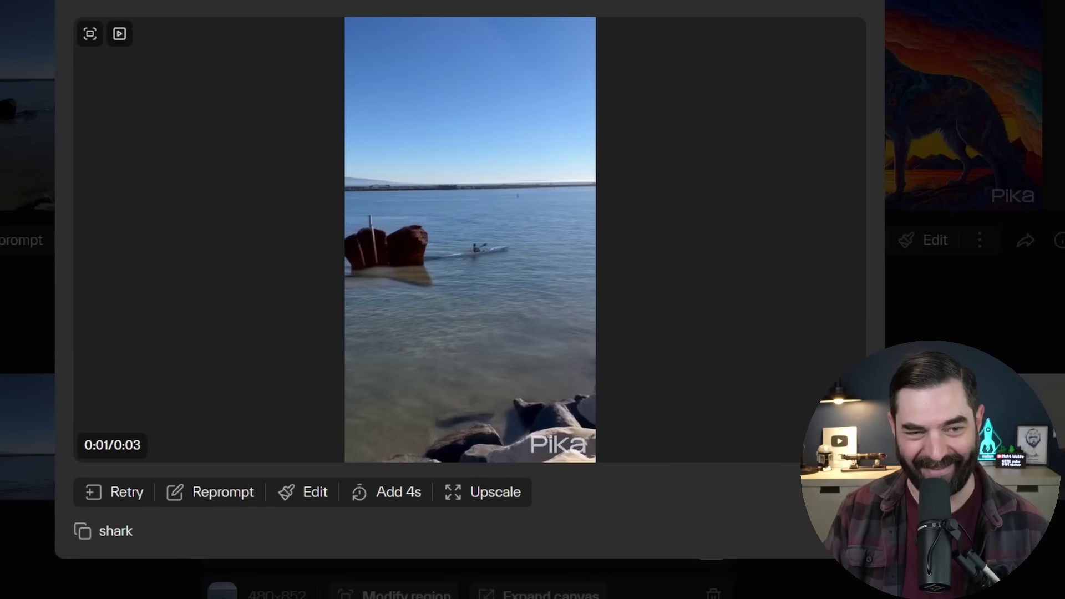
Step: Preview the great white shark result in the viewer
mouse_move(420, 251)
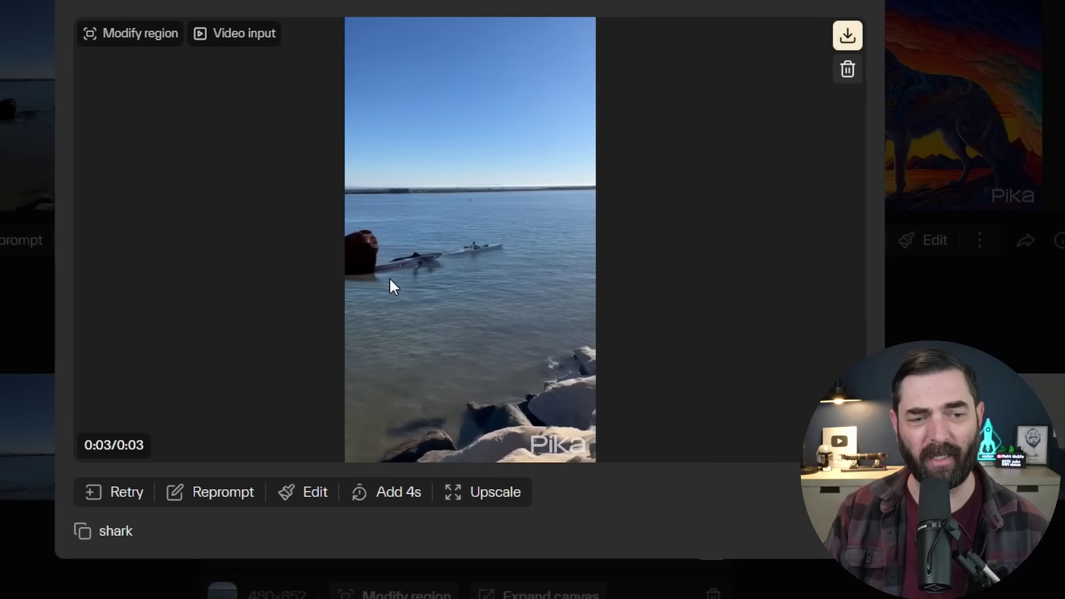
mouse_move(482, 190)
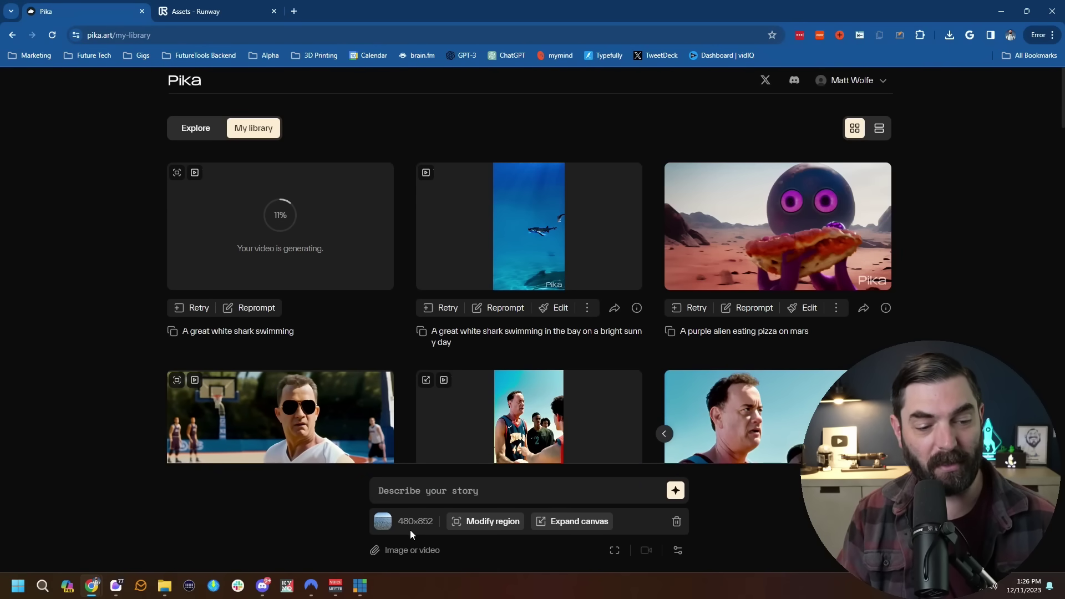
Step: Attach the wolf painting from File Explorer as the source image, then close the resulting clip preview
click(164, 586)
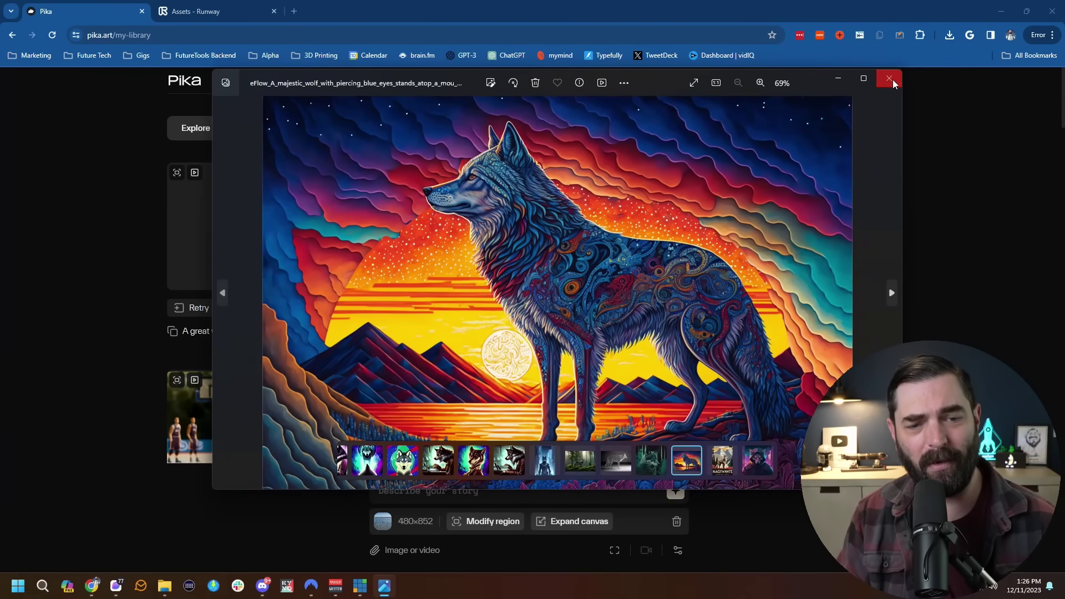
click(894, 81)
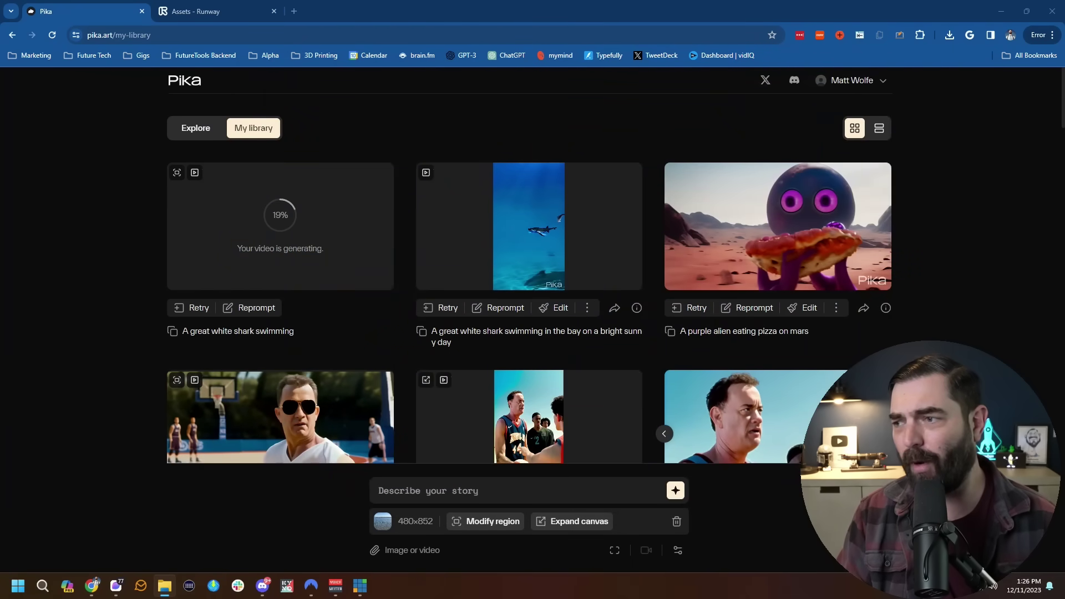
drag(555, 452, 483, 494)
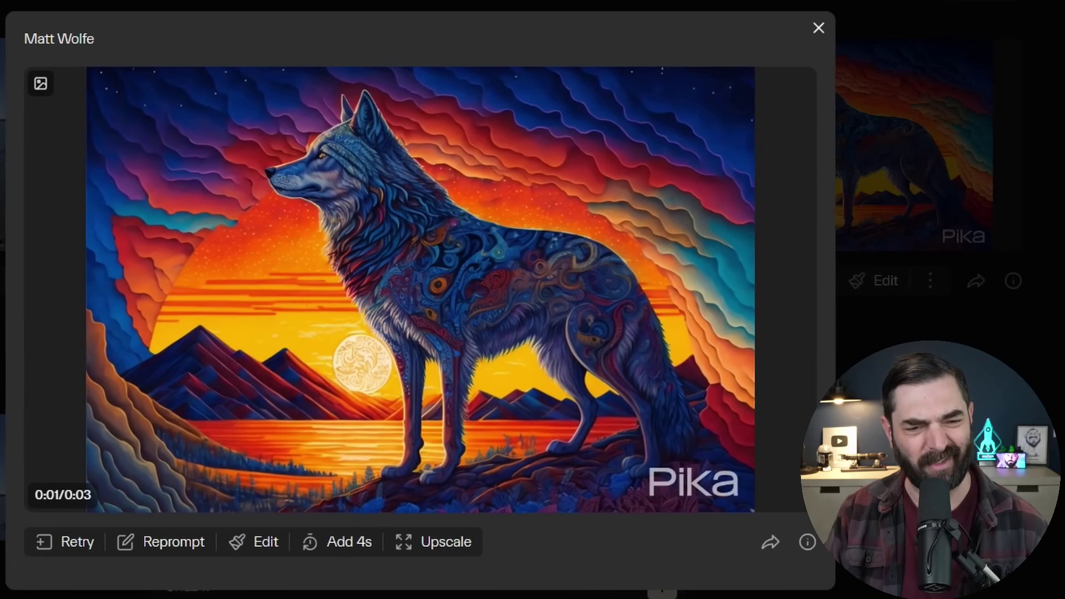
click(818, 27)
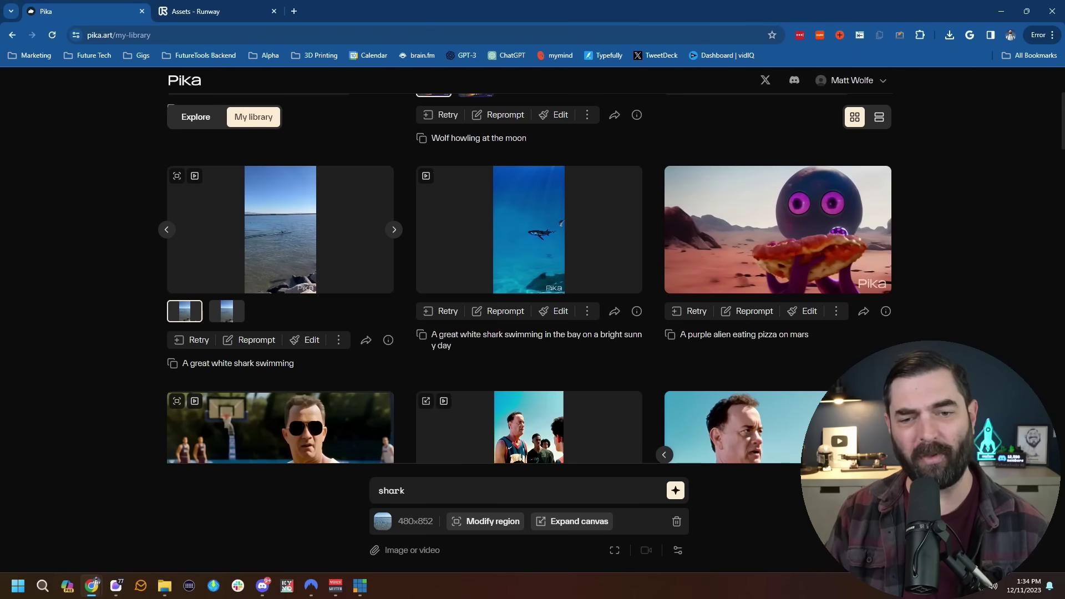
scroll(217, 373, down, 3)
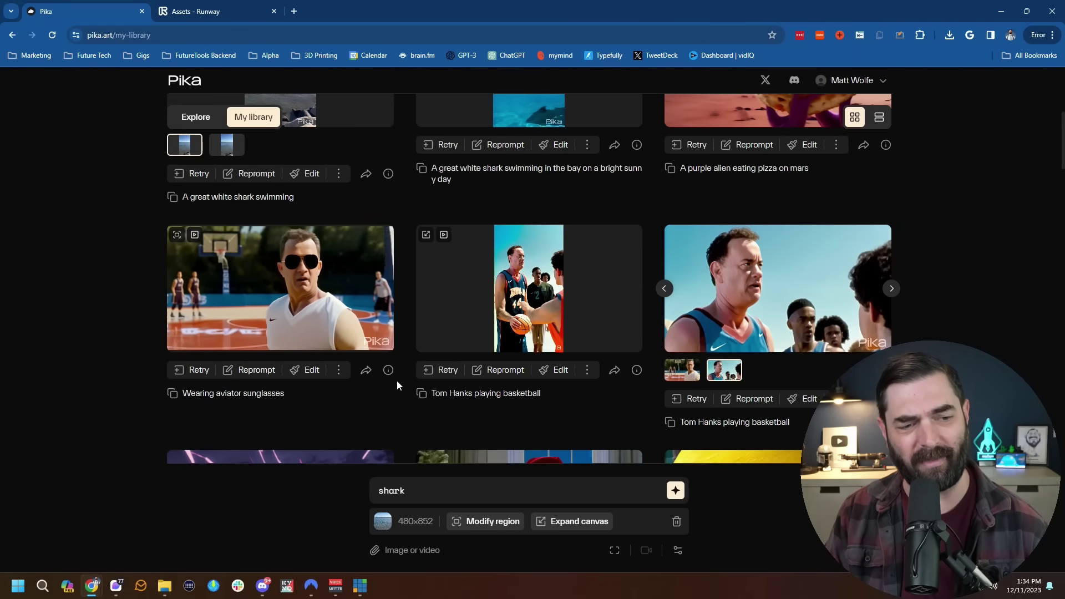
Step: Queue an upscale of the aviator sunglasses clip from its options menu
click(340, 371)
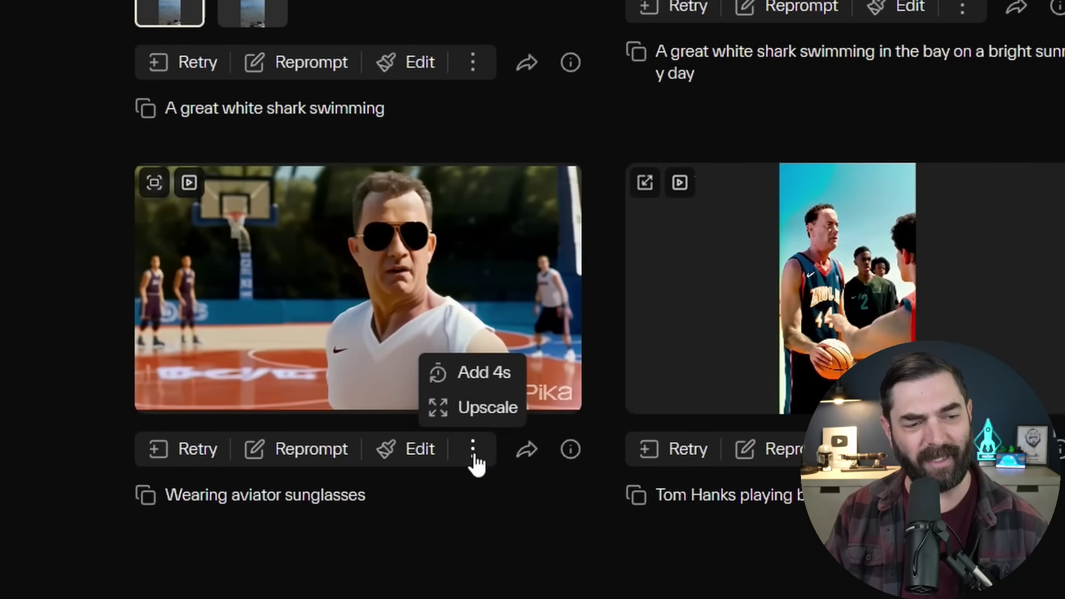
click(483, 408)
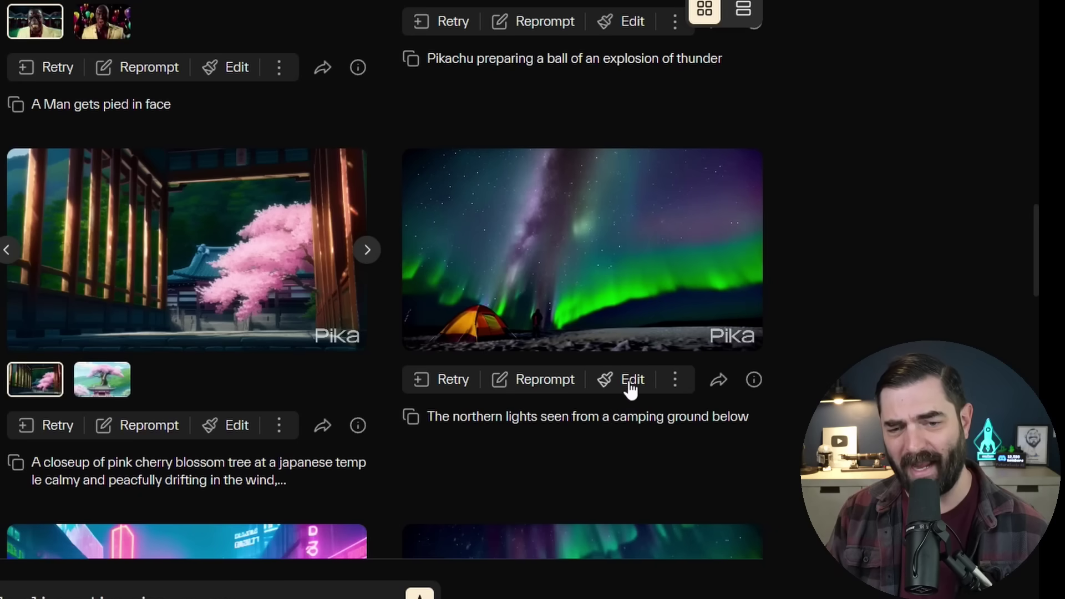
Step: Expand the northern lights clip's canvas, comparing 5:2, 4:5 and 4:3 before settling on 9:16
click(631, 383)
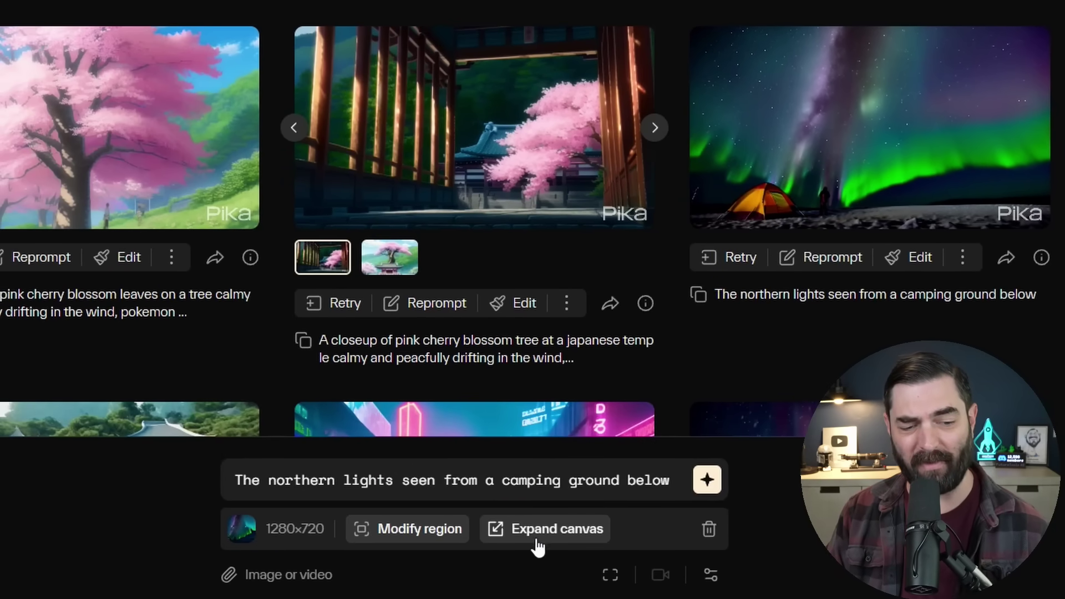
click(549, 537)
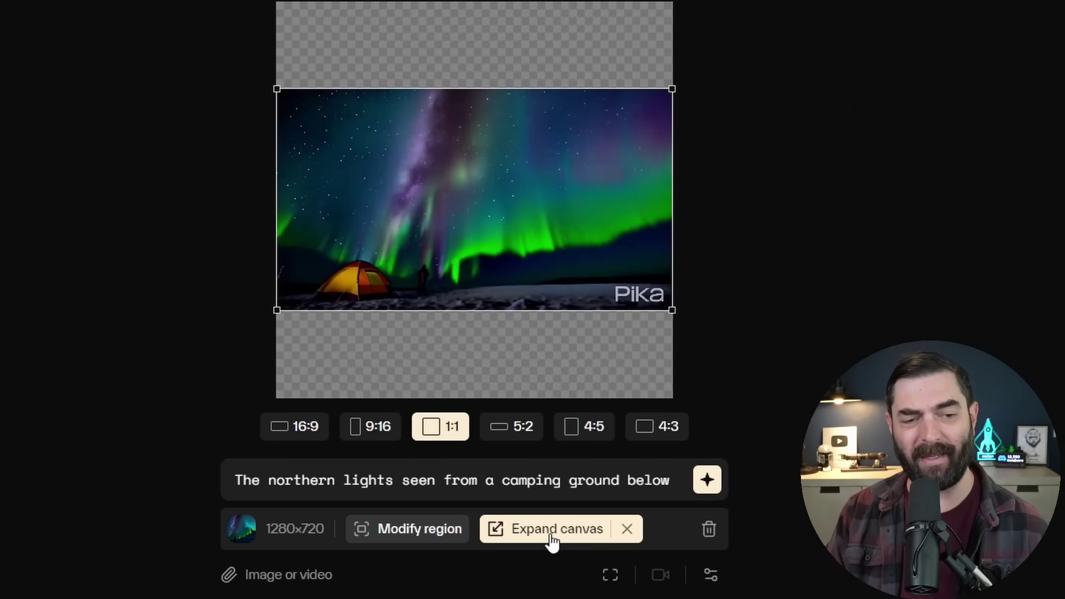
click(363, 439)
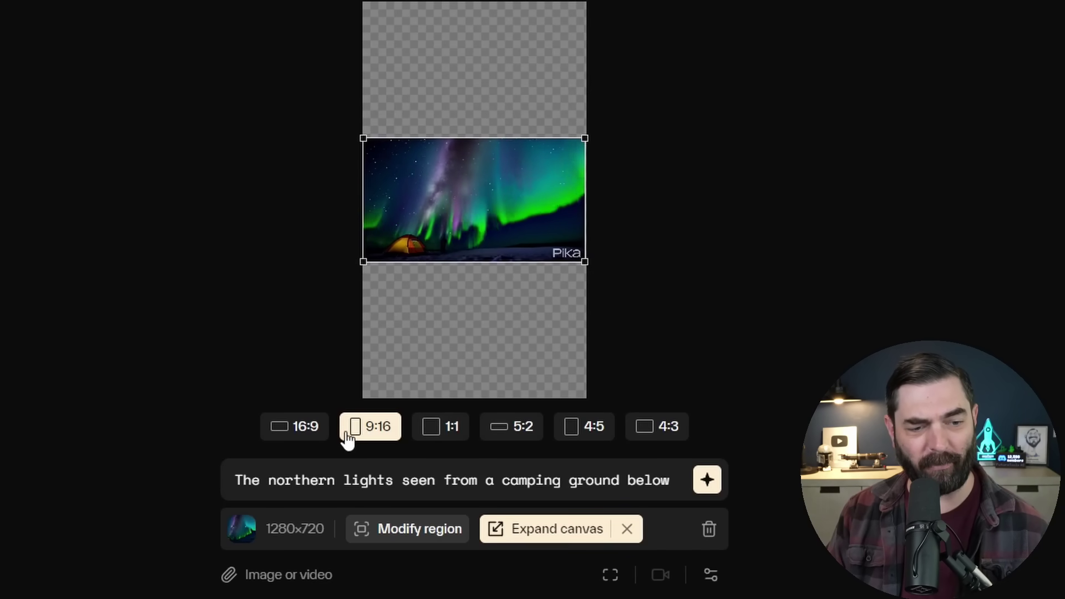
click(374, 438)
click(376, 441)
click(521, 433)
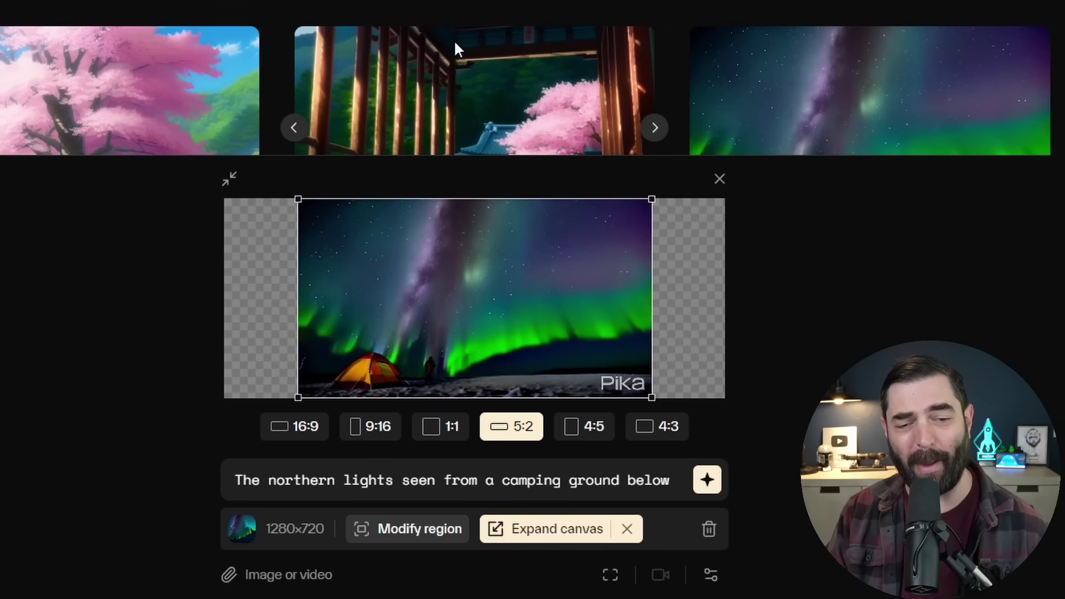
click(585, 438)
click(644, 428)
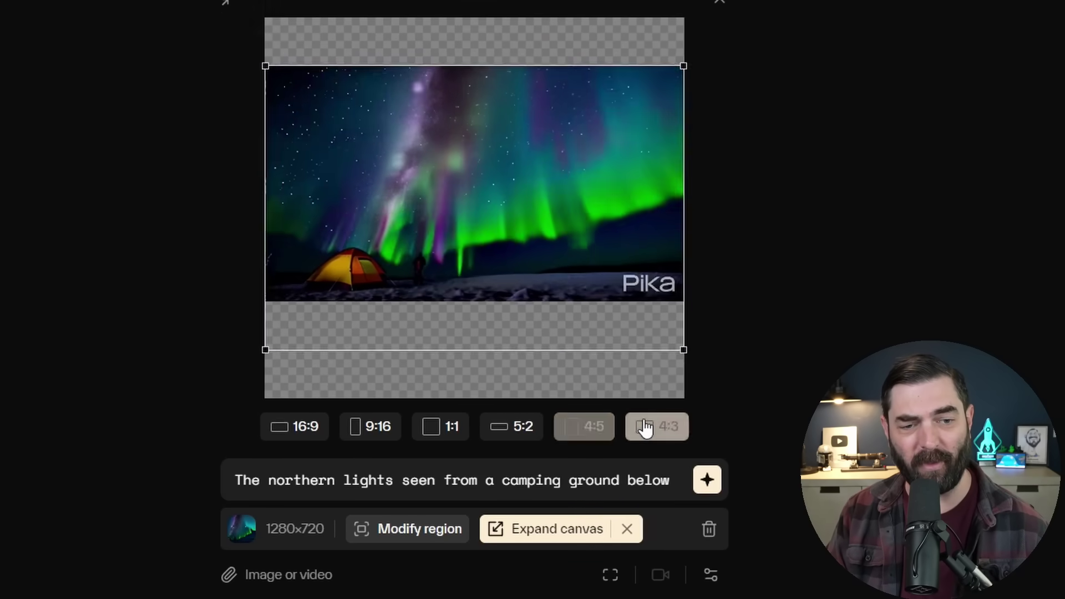
click(390, 432)
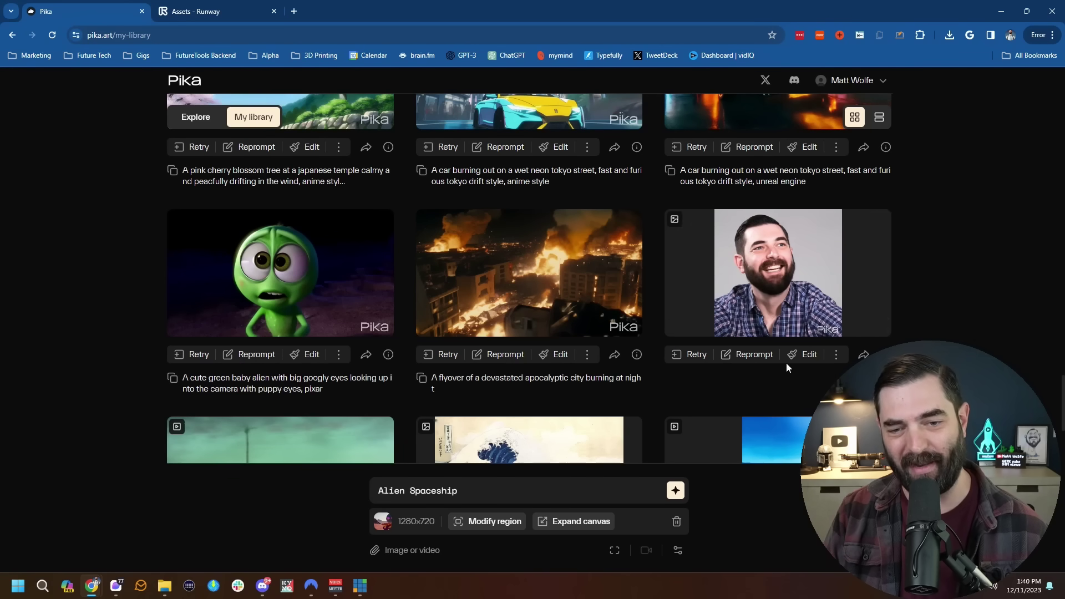
Step: Mark the man's head and face as the modify region and generate with the prompt 'Purple Hair'
click(479, 526)
drag(418, 217, 570, 315)
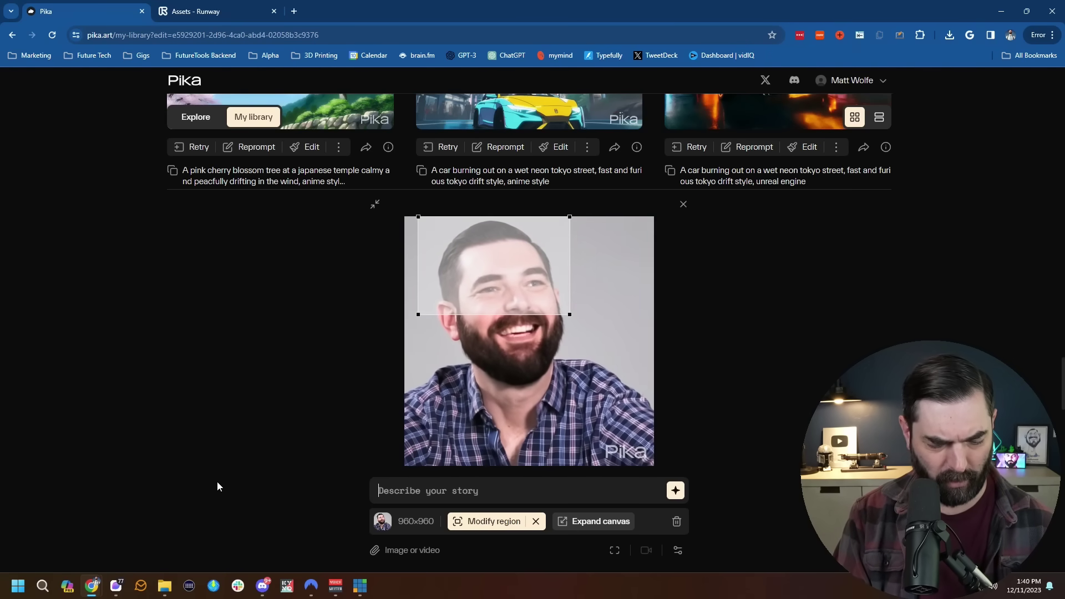
text(Purple Hair)
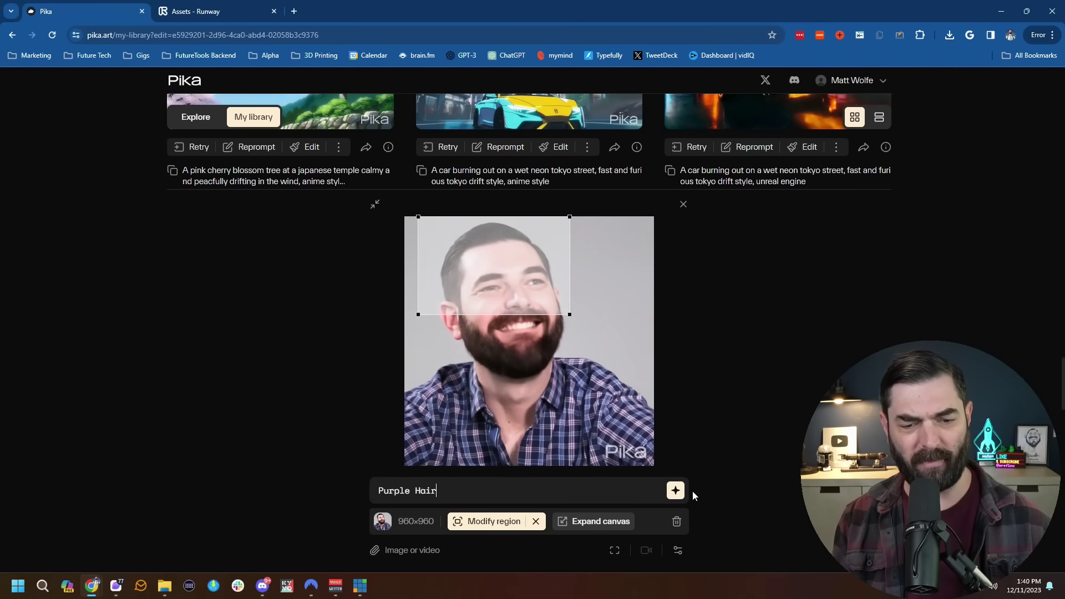
click(675, 490)
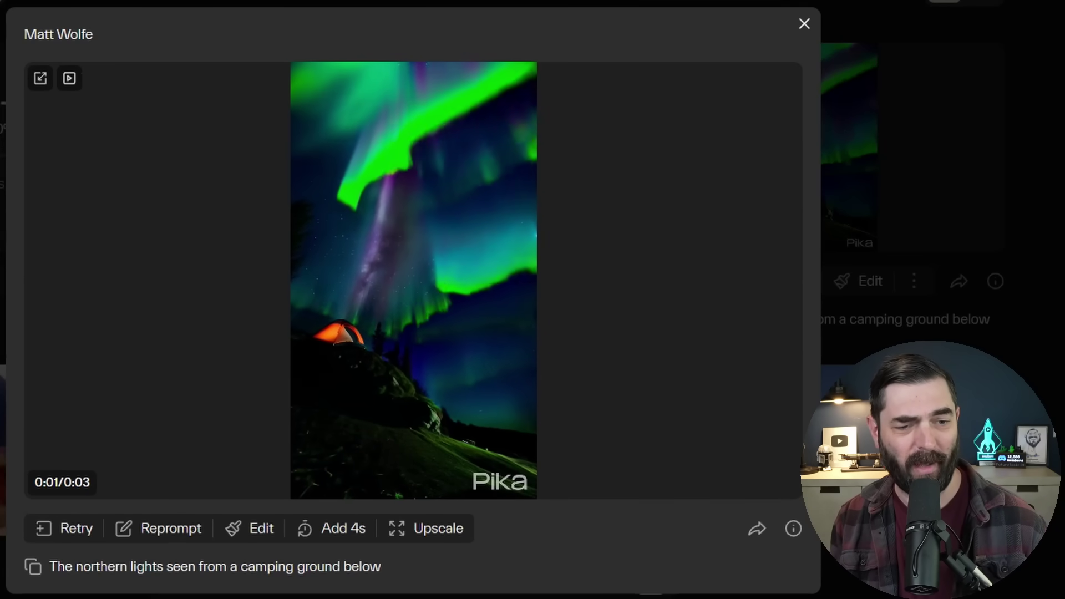
Step: View the expanded northern lights video and the purple-haired portrait result in Pika's viewer
mouse_move(381, 430)
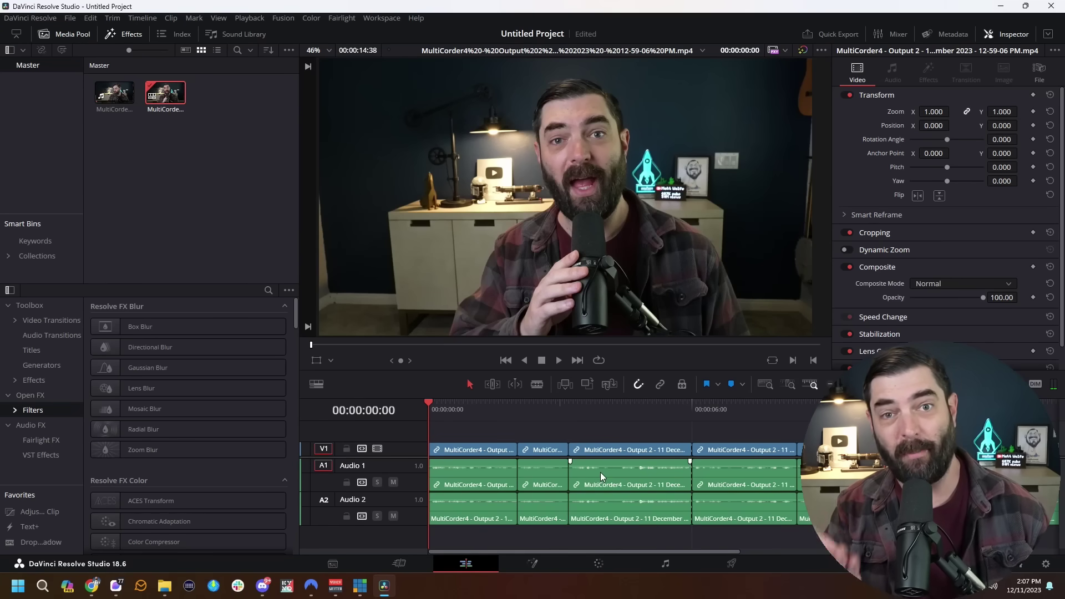
Step: Play the timeline through once, then stop it and adjust the timeline view
key(space)
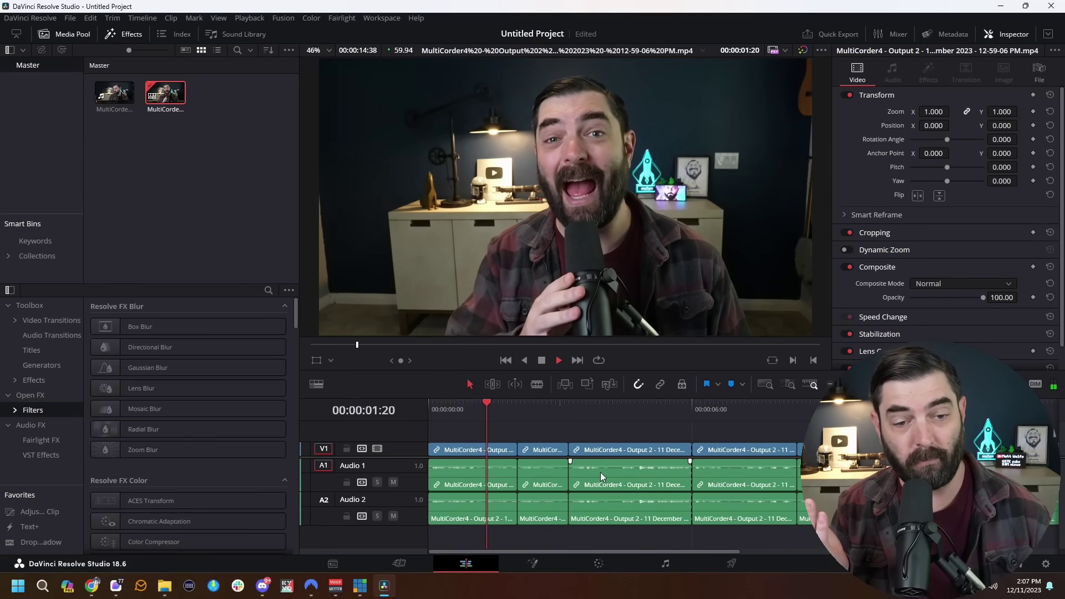
key(space)
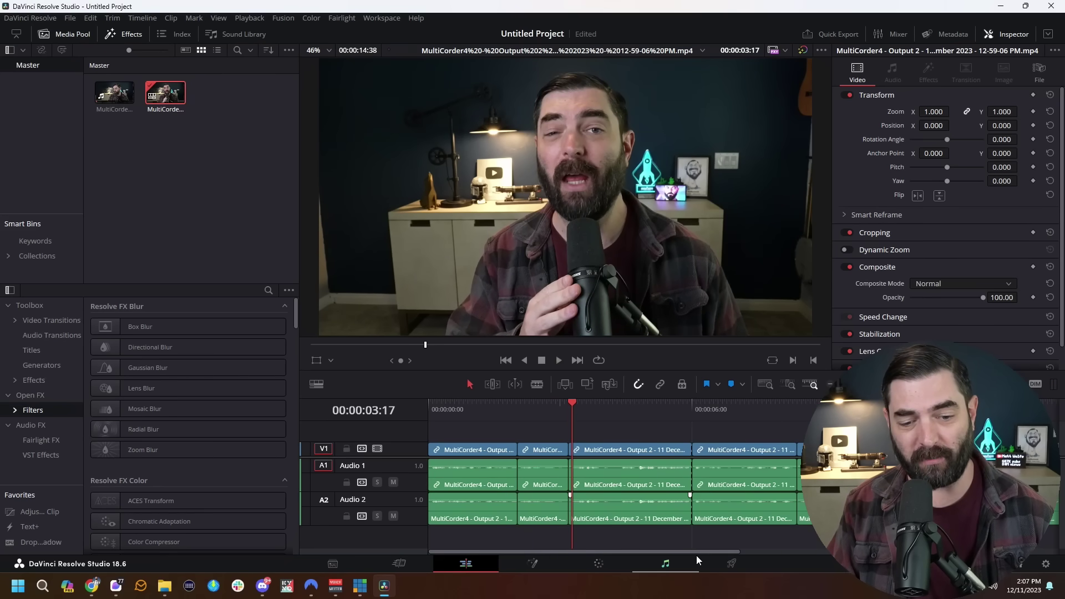
drag(698, 551, 611, 531)
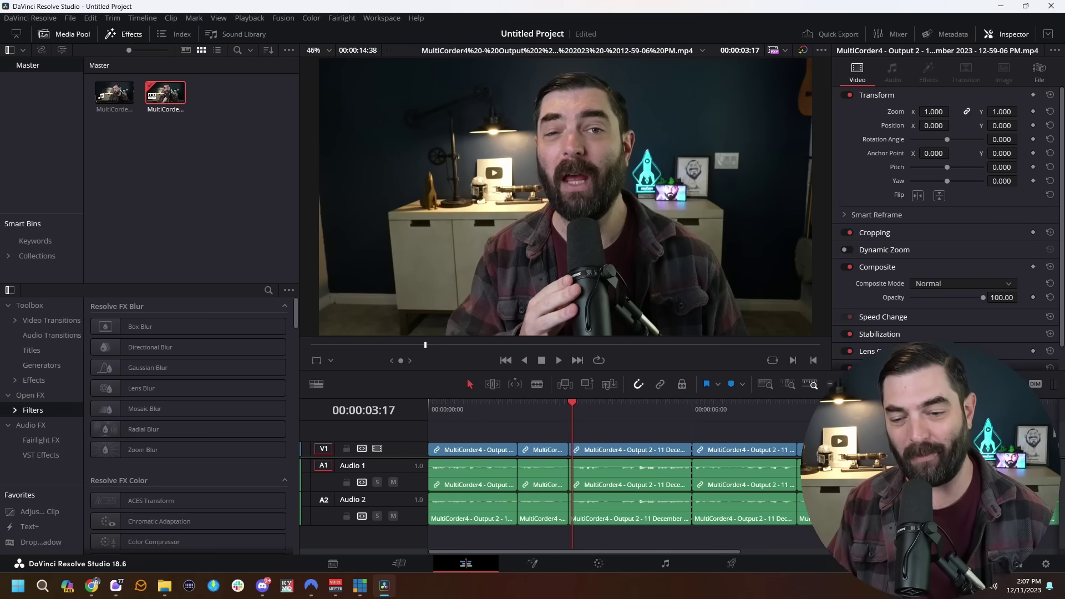
drag(668, 552, 607, 556)
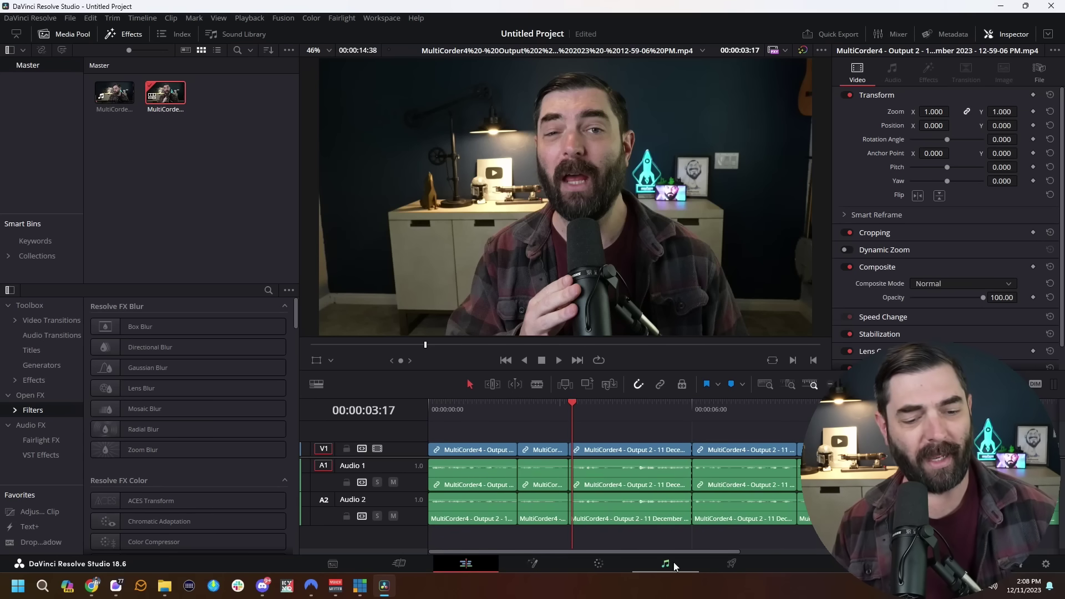
Step: Queue an Individual clips render on the Deliver page, render all, and select the output clips
click(732, 564)
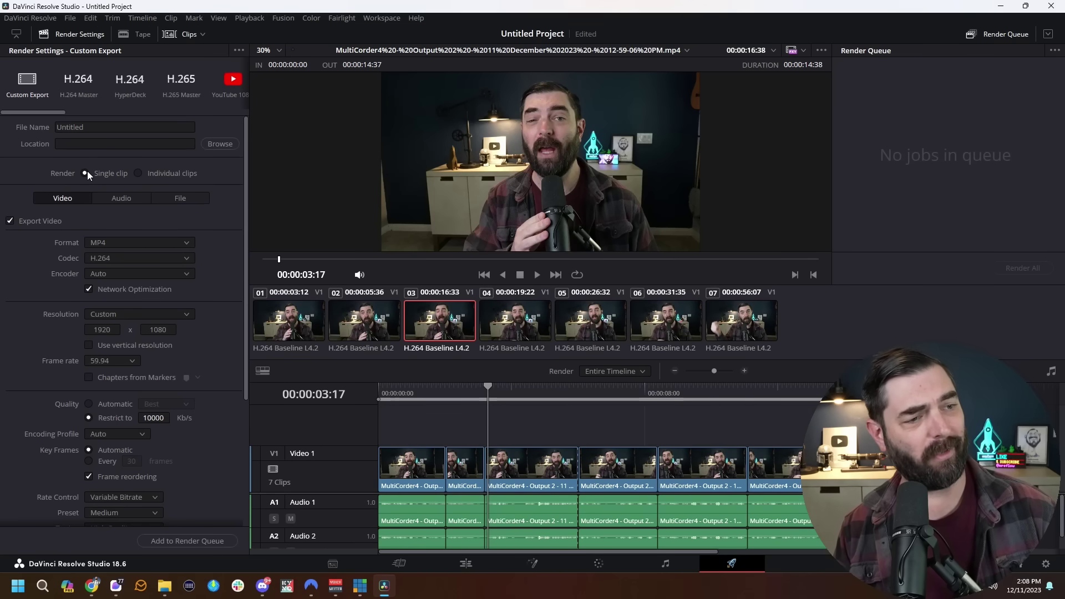
click(139, 174)
click(183, 541)
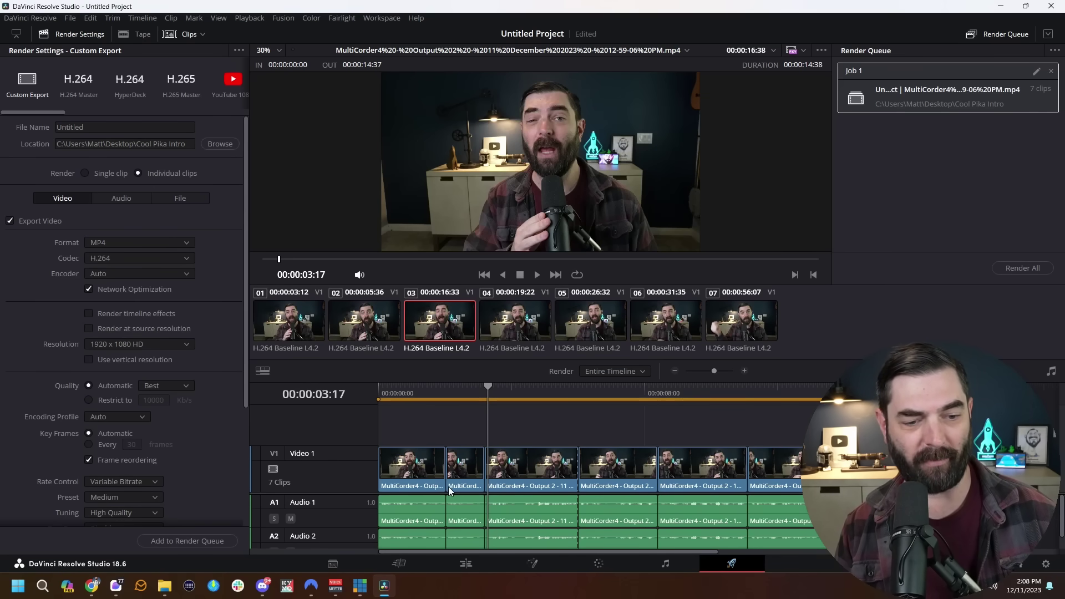
click(1023, 269)
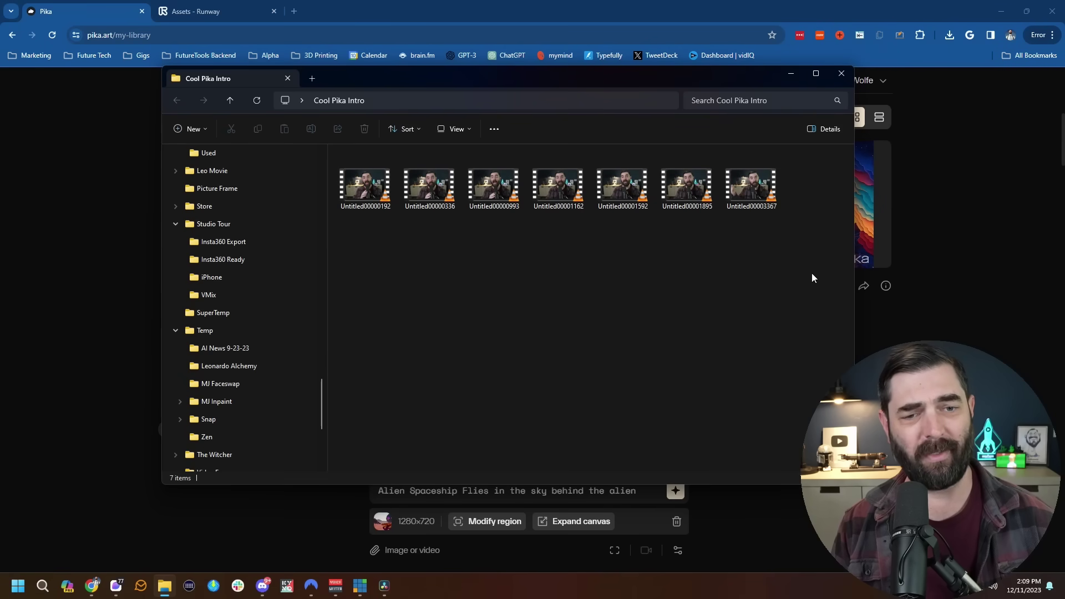
drag(819, 261, 383, 192)
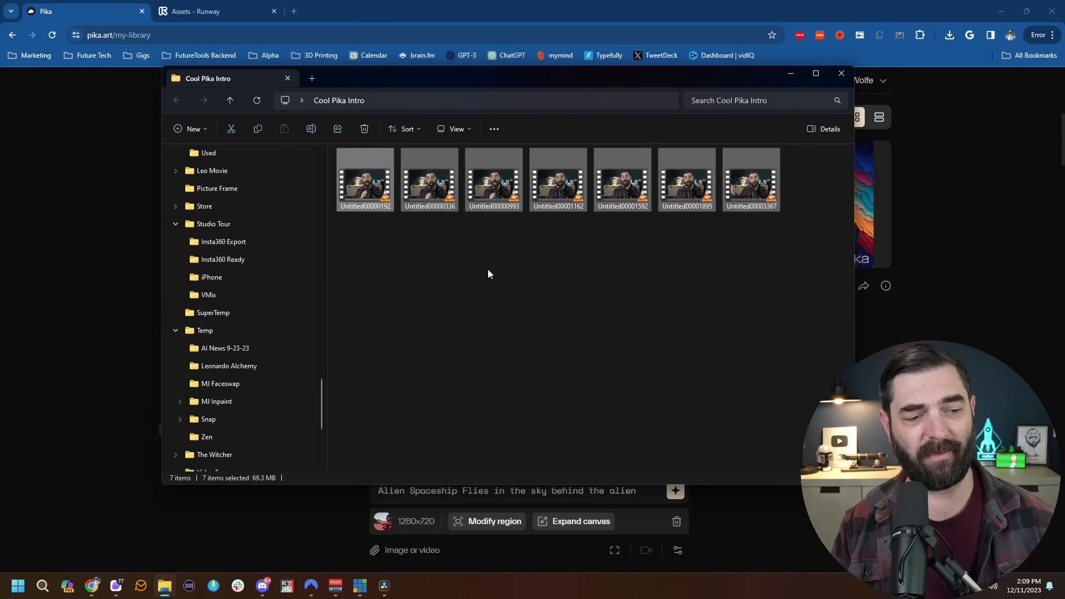
Step: Look over the rendered clips in the Cool Pika Intro folder by selecting and deselecting them
click(447, 283)
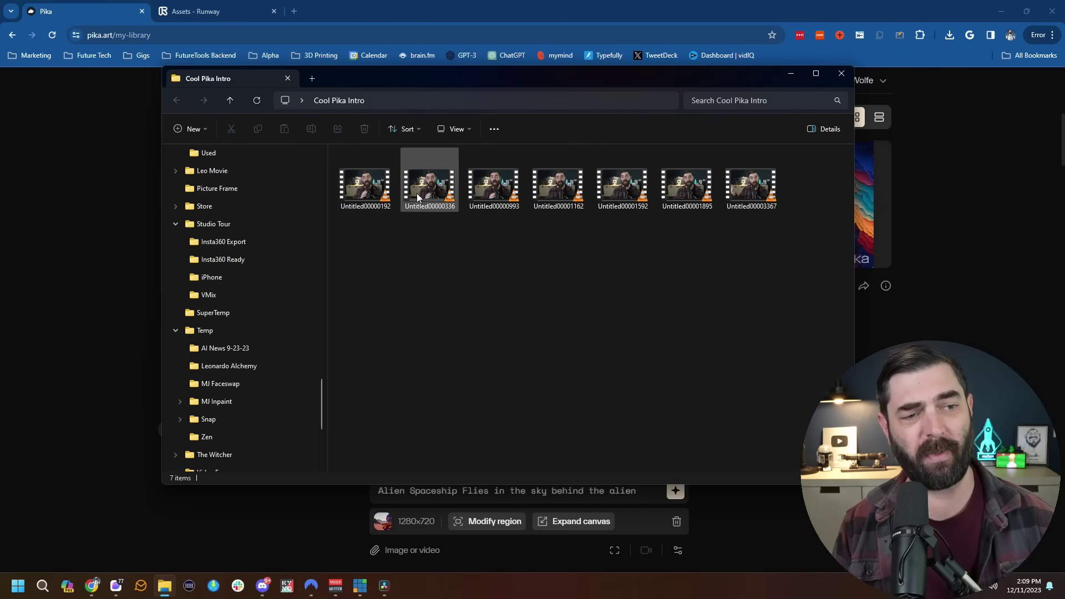
click(361, 206)
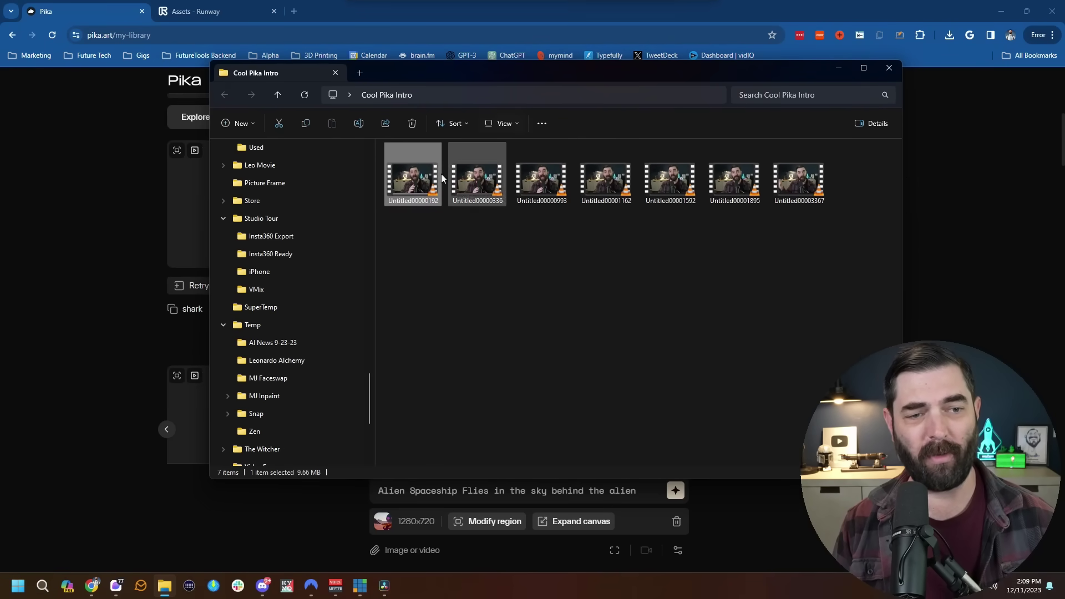
click(460, 269)
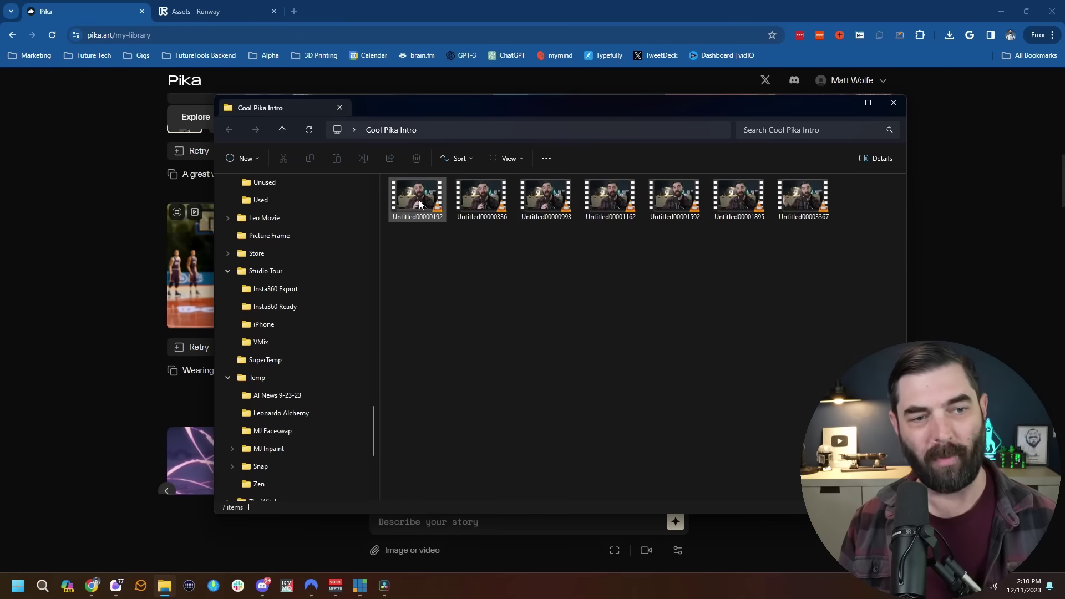
click(428, 201)
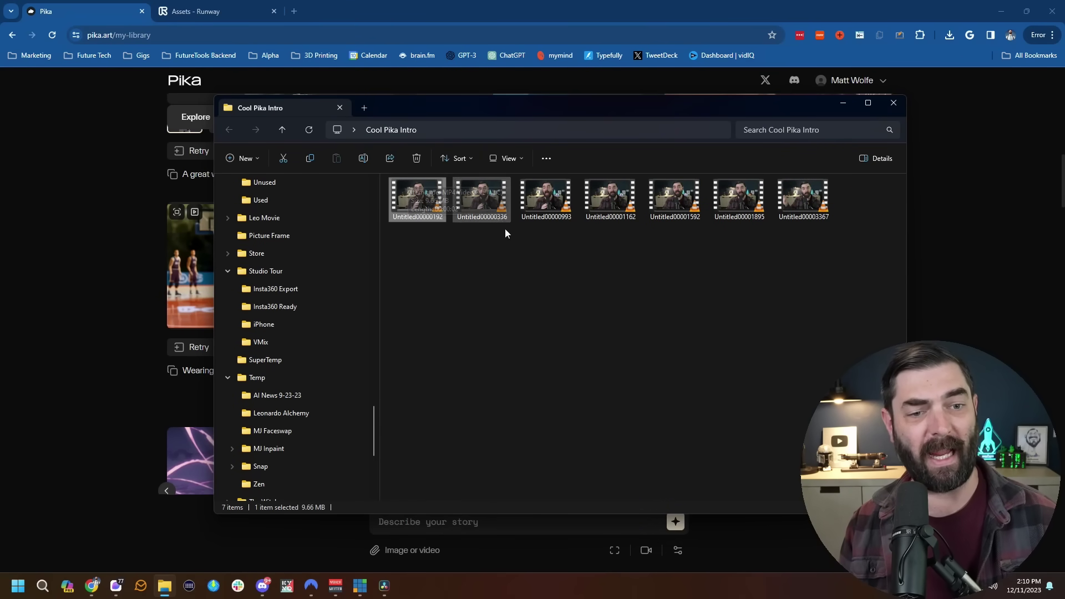
drag(482, 283, 814, 207)
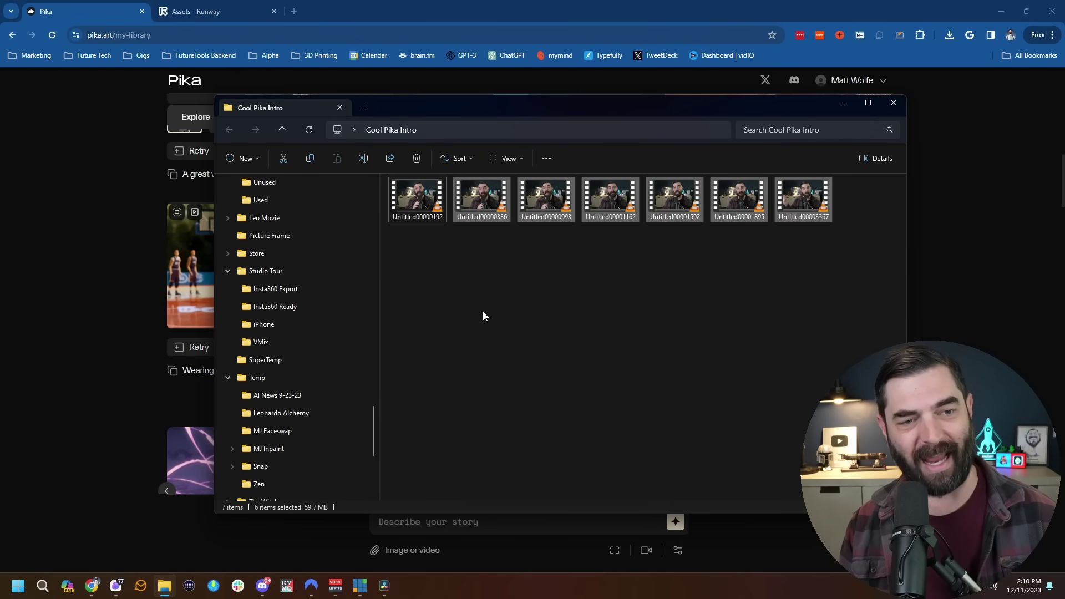
click(495, 308)
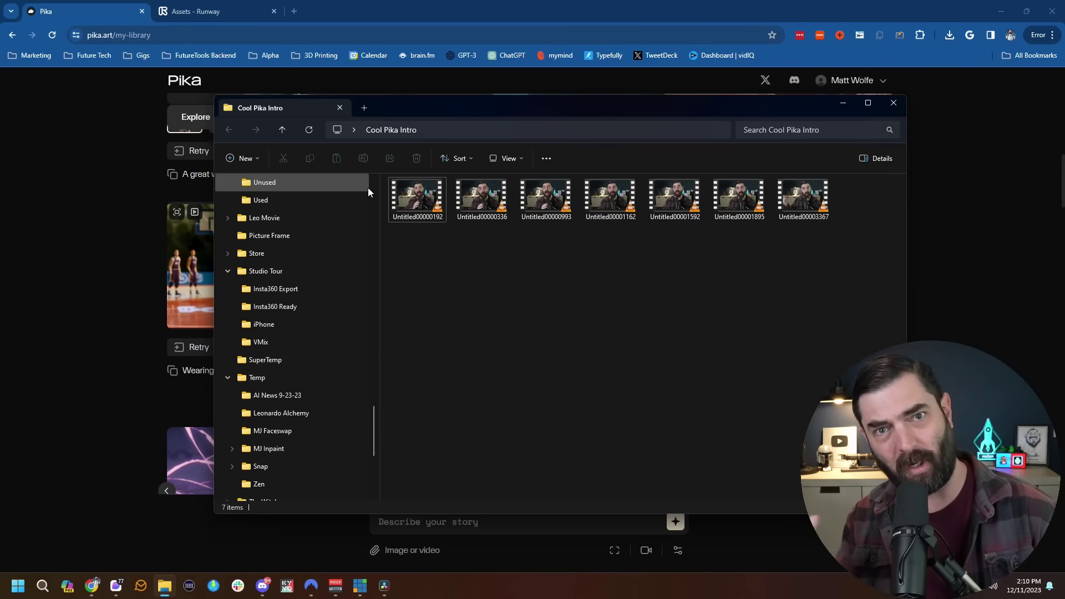
Step: Drag Untitled00000336 from the folder onto Pika's 'Describe your story' box
drag(545, 105, 615, 66)
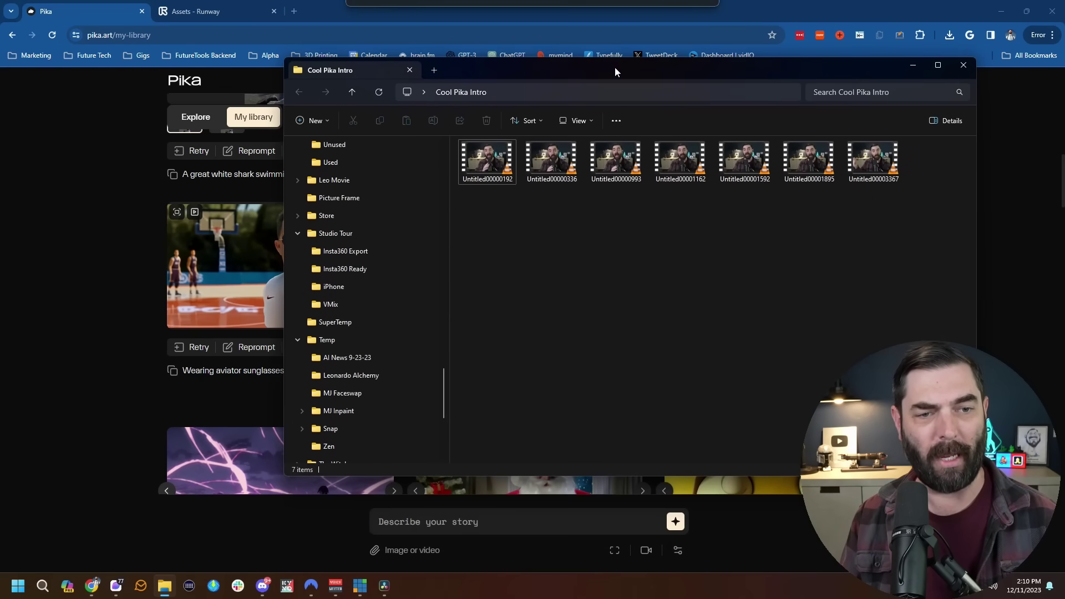
click(553, 158)
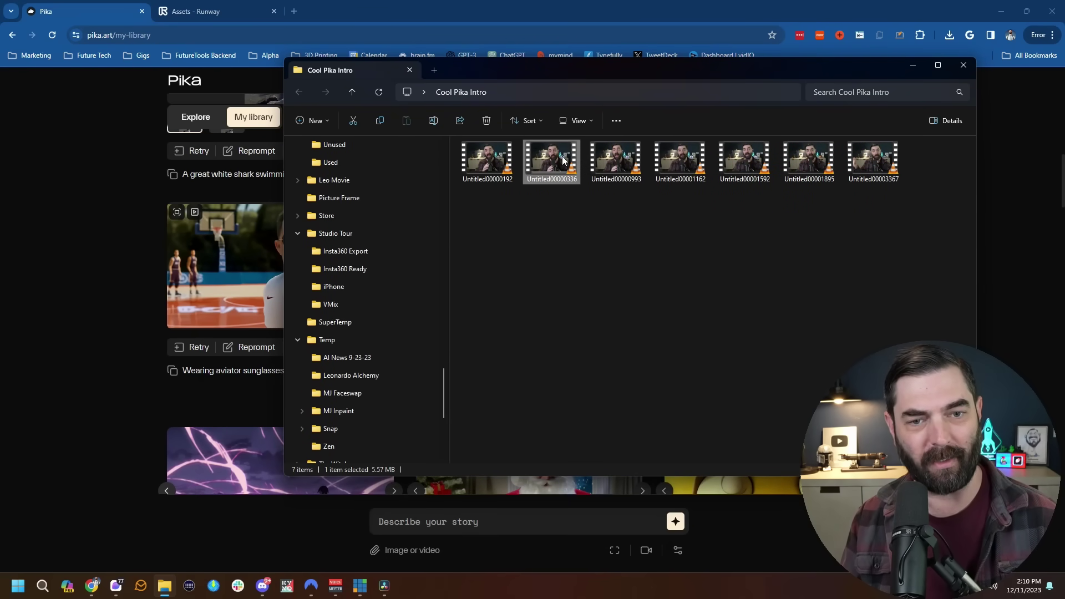
drag(562, 161, 494, 532)
click(503, 528)
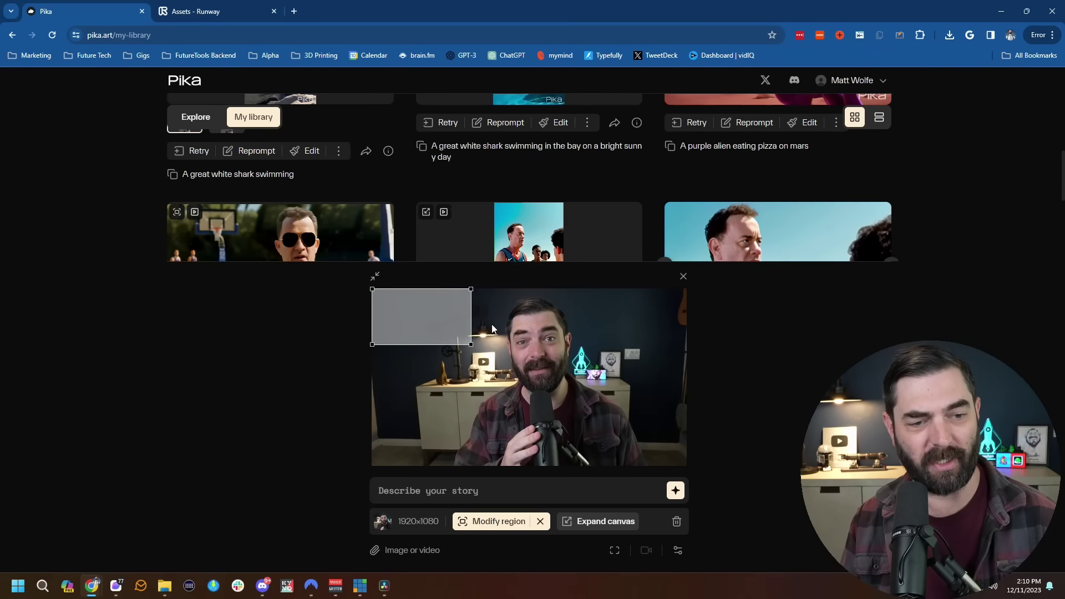
Step: Mark a region over the face and prompt 'Wearing Avidtor Sunglasses'
drag(485, 316, 577, 359)
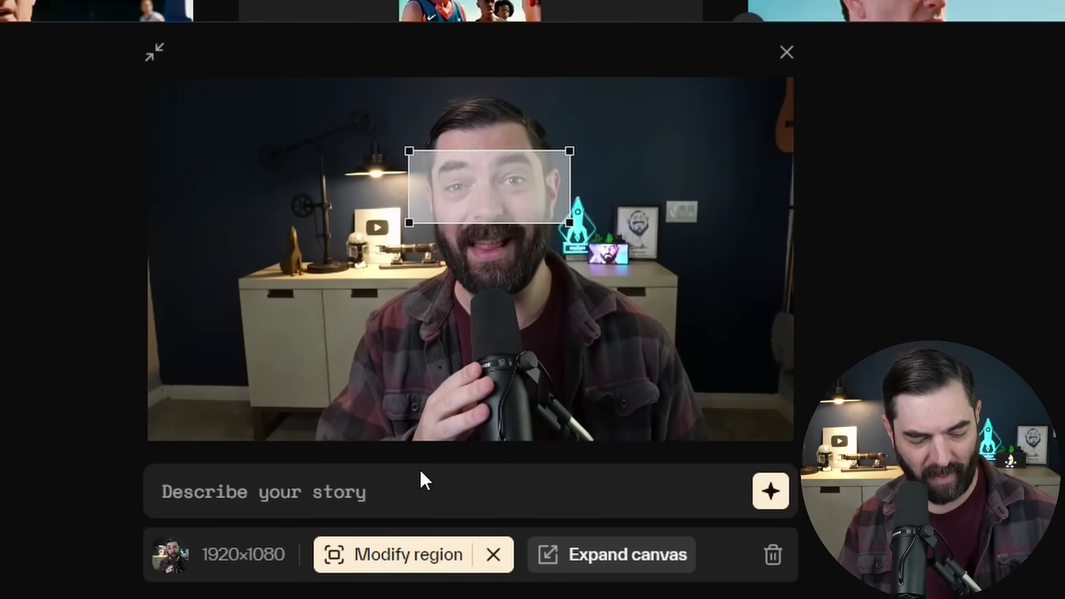
click(505, 480)
text(Wearing)
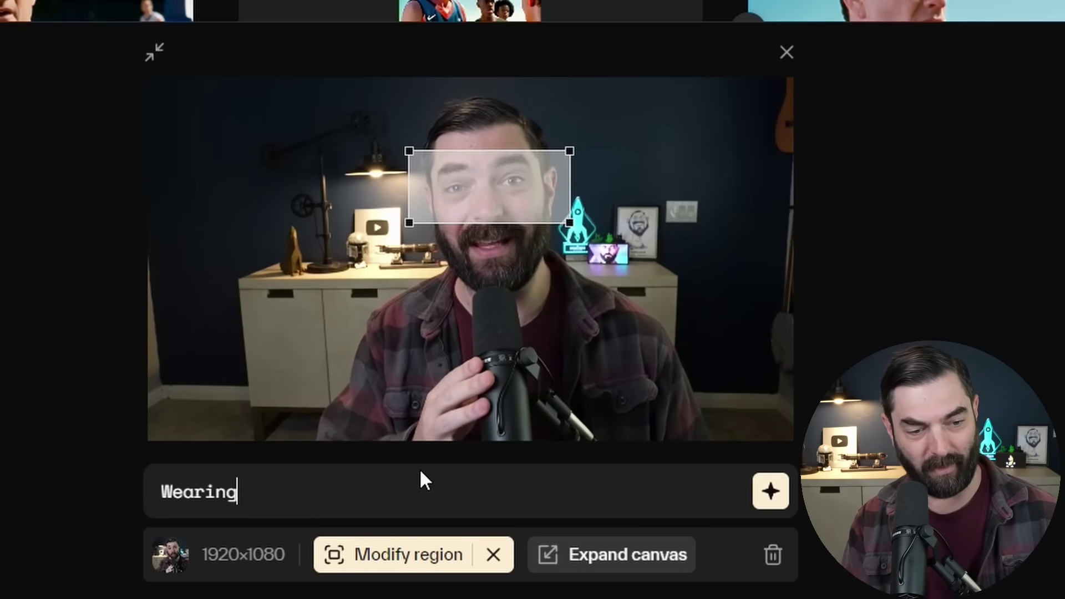
text( Avidtor Sunglasses)
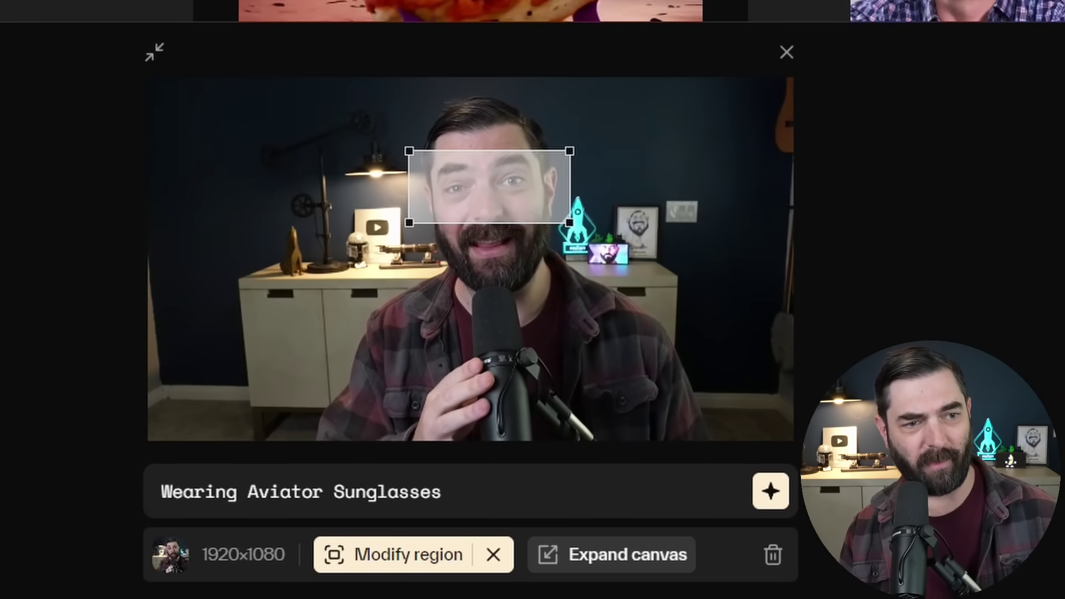
mouse_move(175, 598)
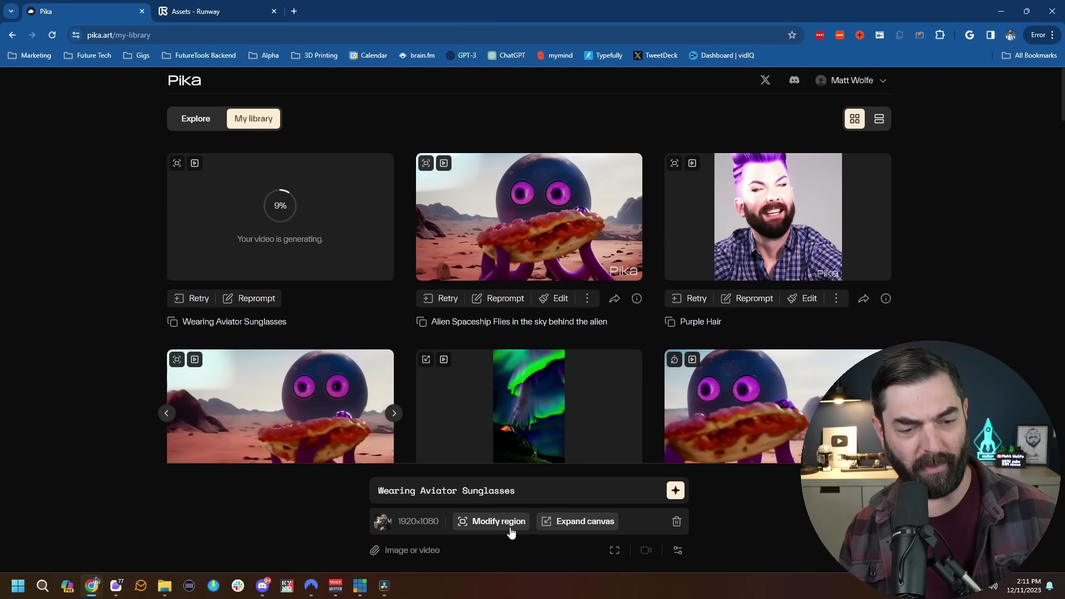
Step: Mark a new region and enter the prompt 'Metallic humanoid robot'
click(498, 522)
text(Metallic human)
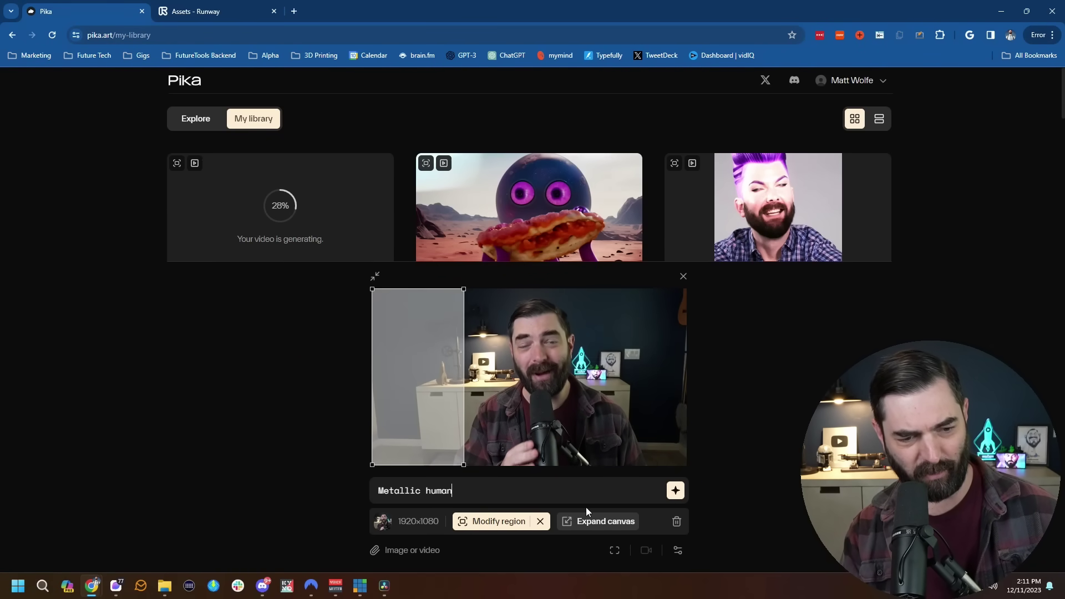
text(oid robot)
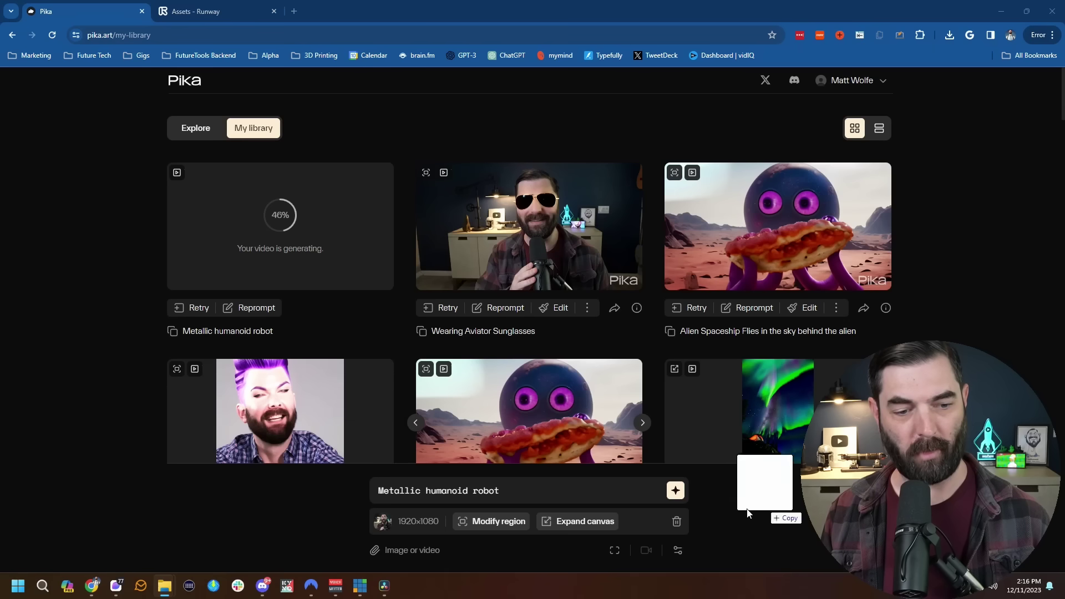
Step: Reattach the clip, mark a region above the head, and replace the prompt with 'Green mohawk'
drag(748, 514, 488, 553)
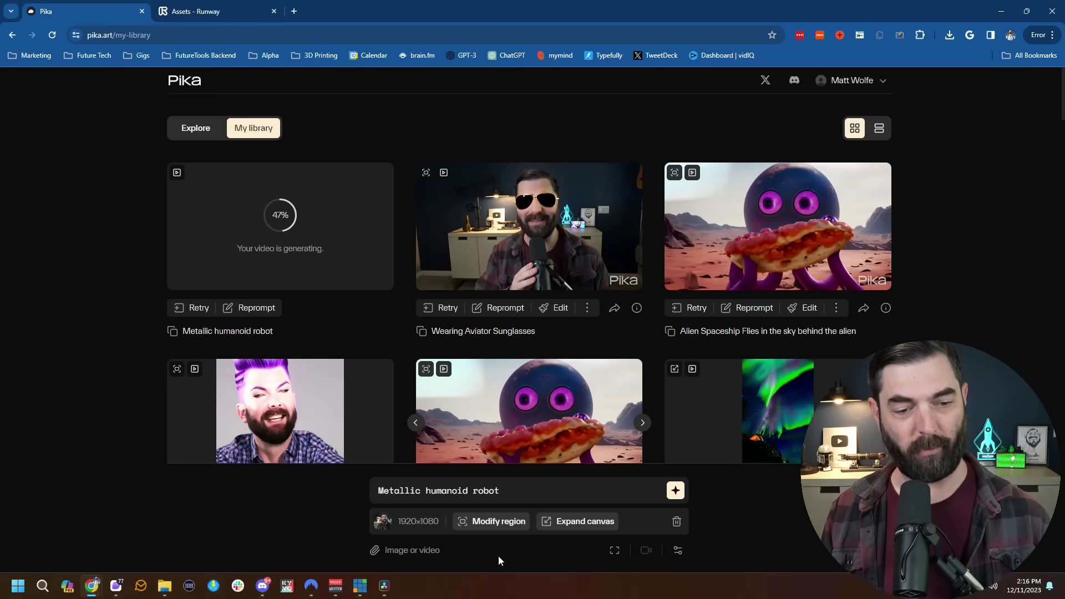
click(522, 522)
key(ctrl+a)
text(Gree)
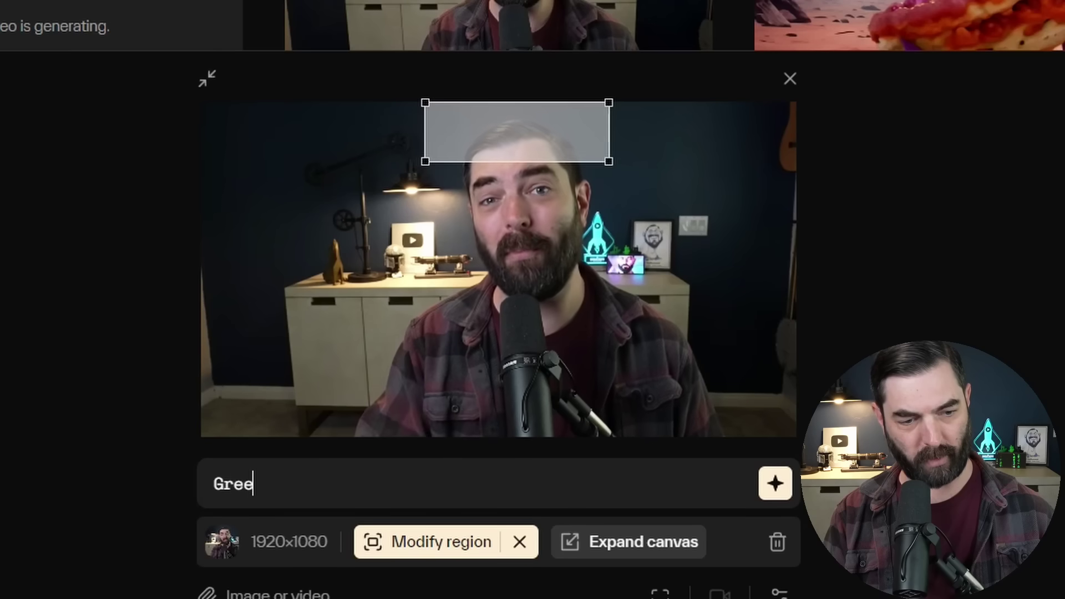
text(n mohw)
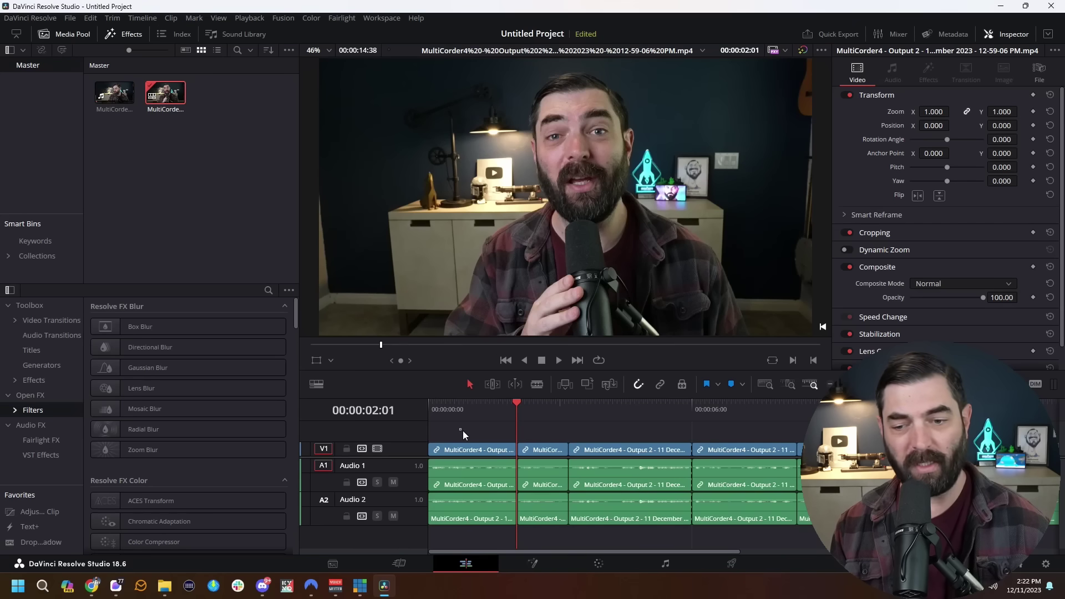
Step: Delete the extra clips, set a vertical 1080x1920 timeline, and set Position X to -27
drag(463, 431, 813, 533)
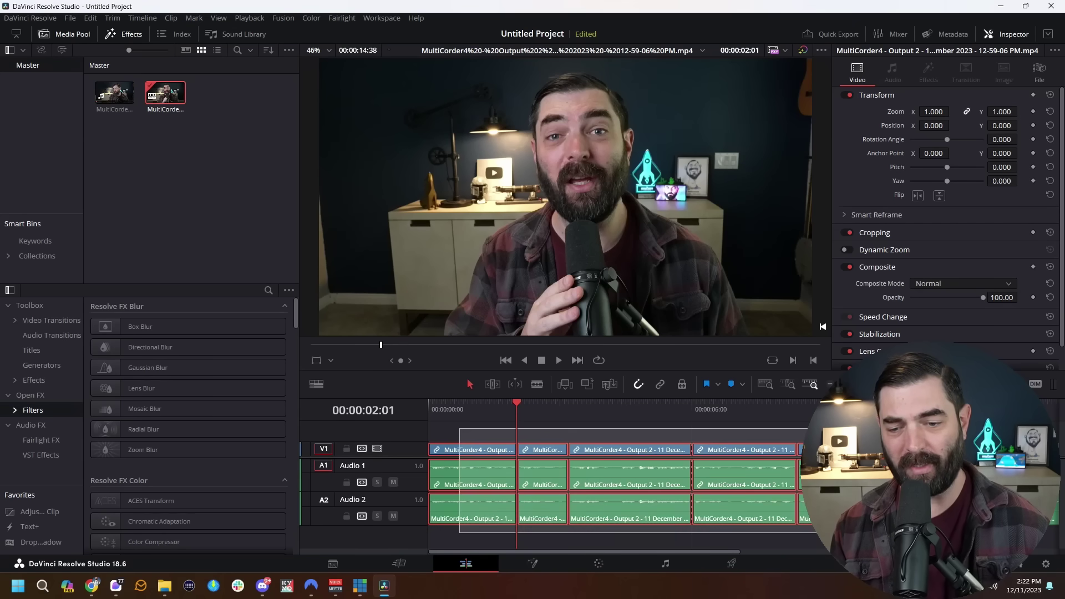
key(ctrl+equal)
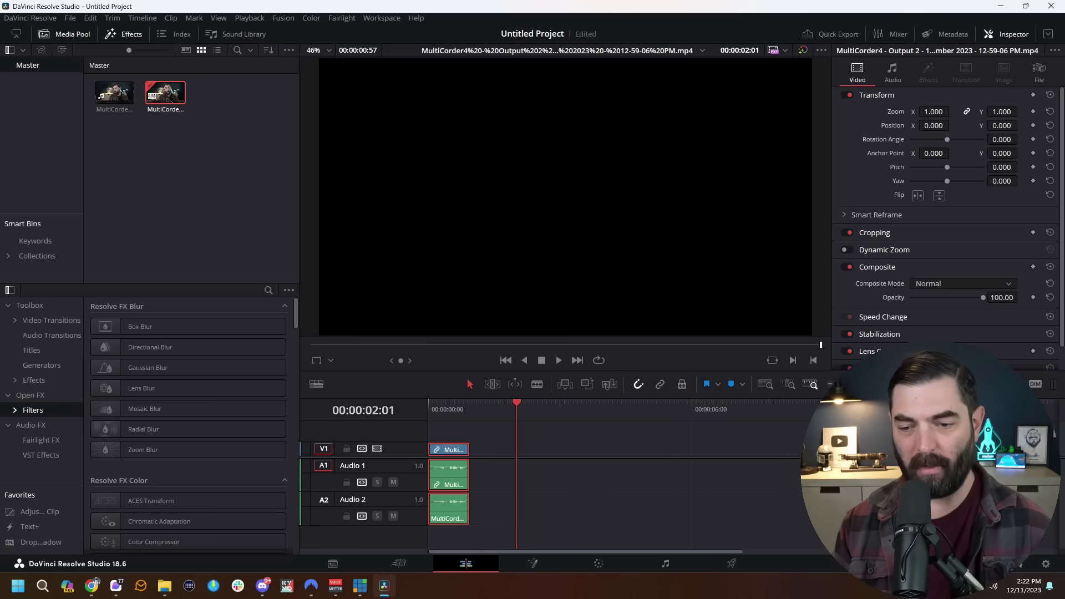
click(1045, 564)
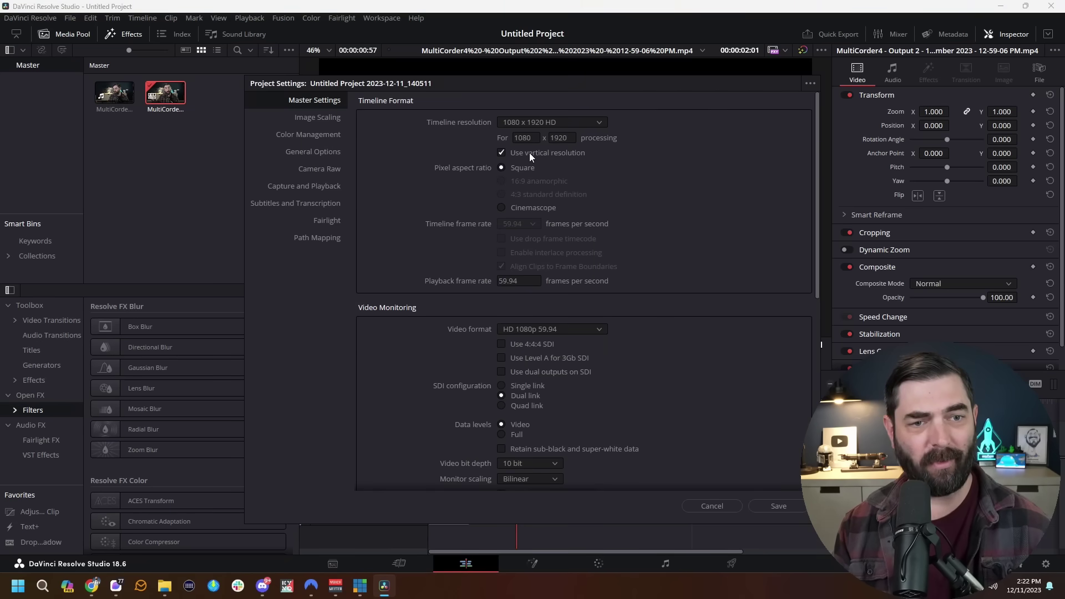
click(779, 506)
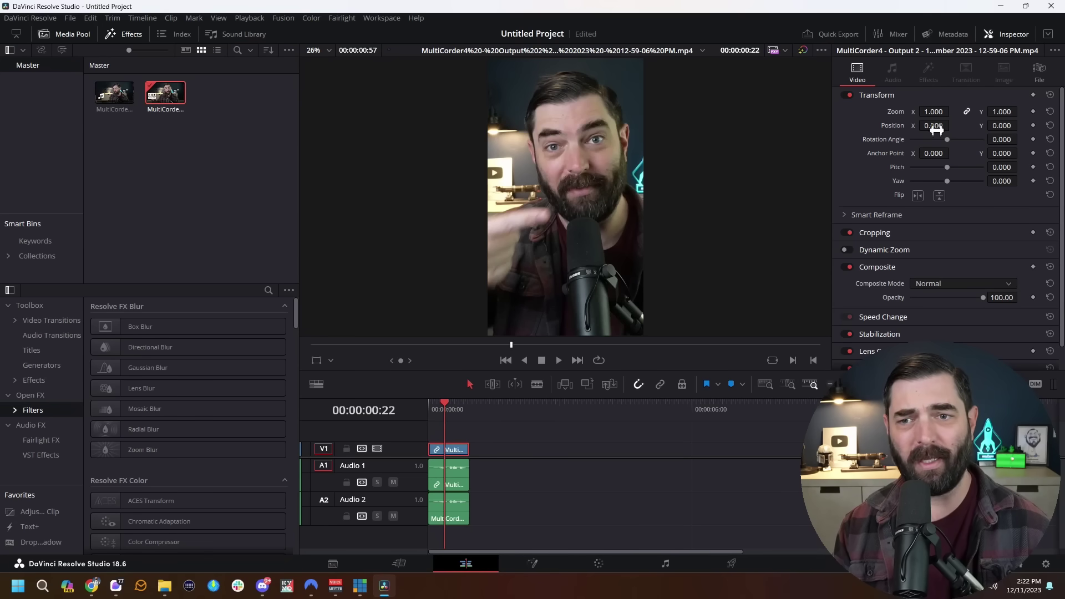
drag(937, 129, 624, 193)
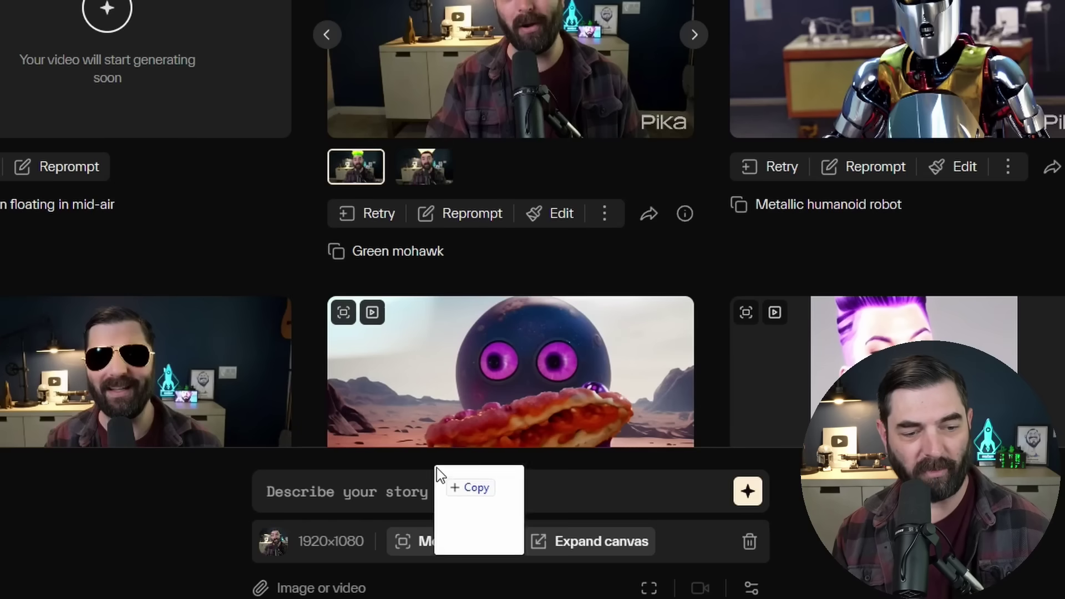
Step: Expand the vertical clip's canvas to 16:9 with the prompt 'Outer Space' and generate it
click(436, 485)
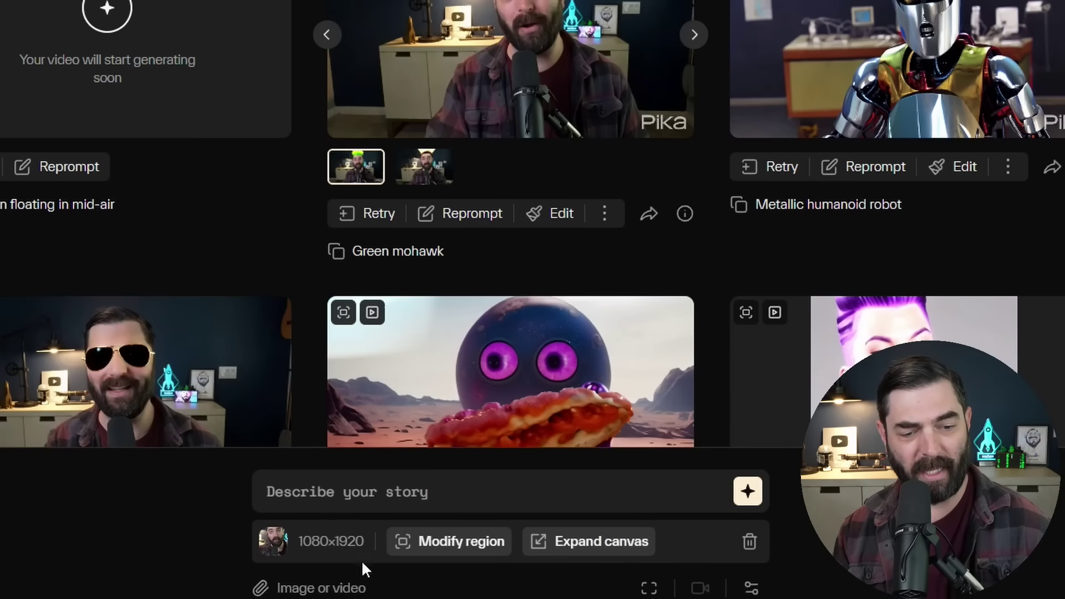
click(597, 543)
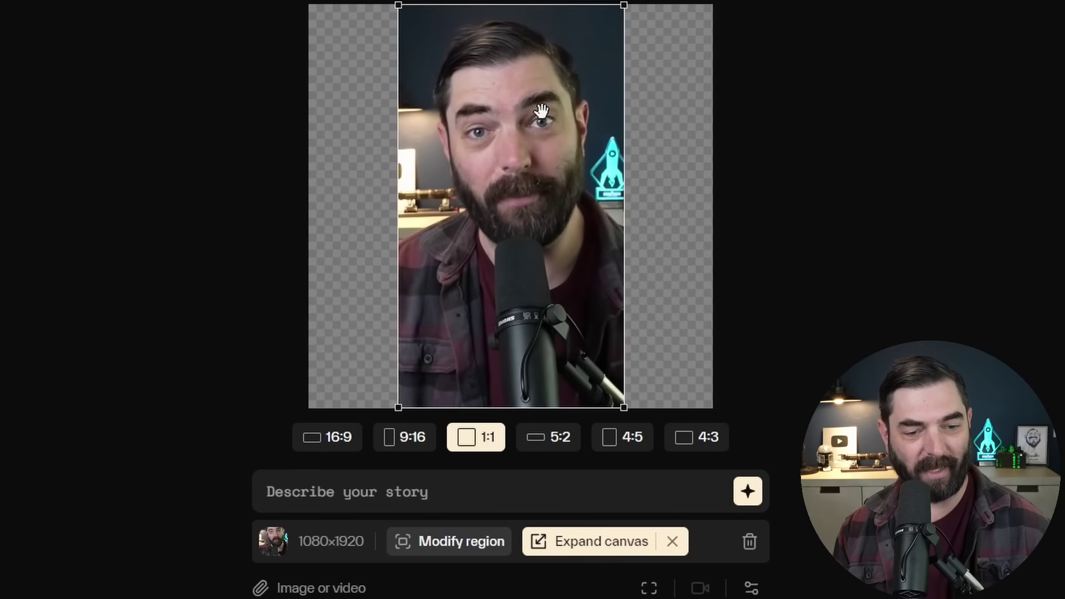
click(331, 439)
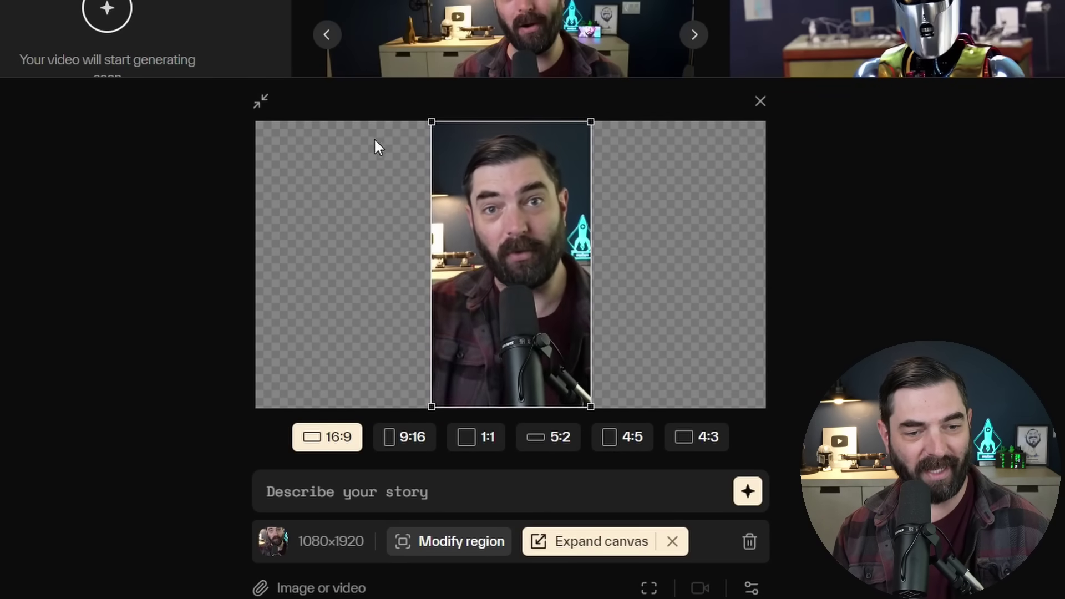
text(Outer )
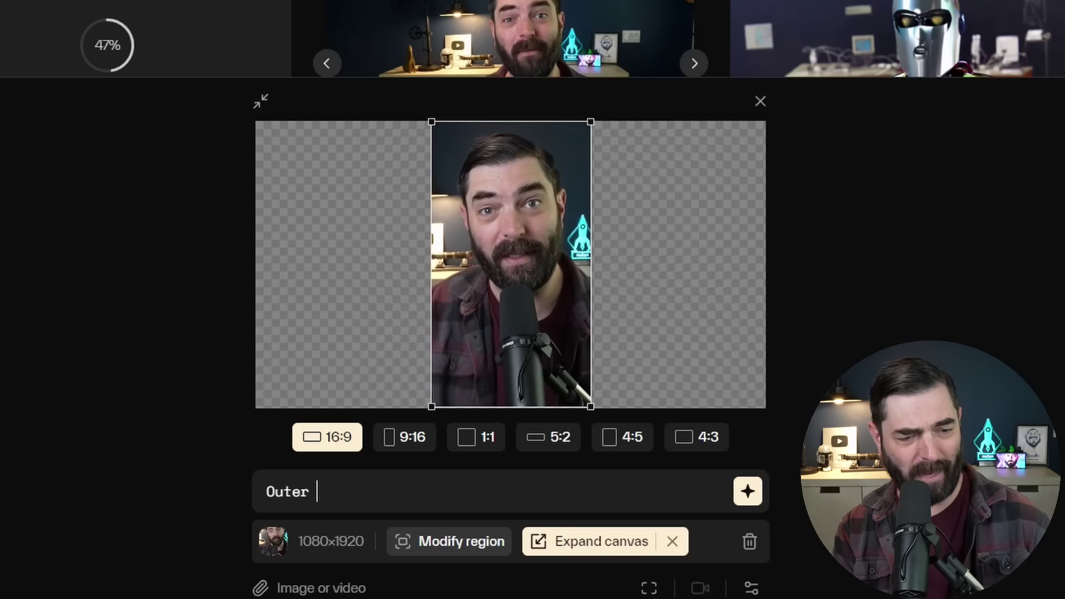
text(Space)
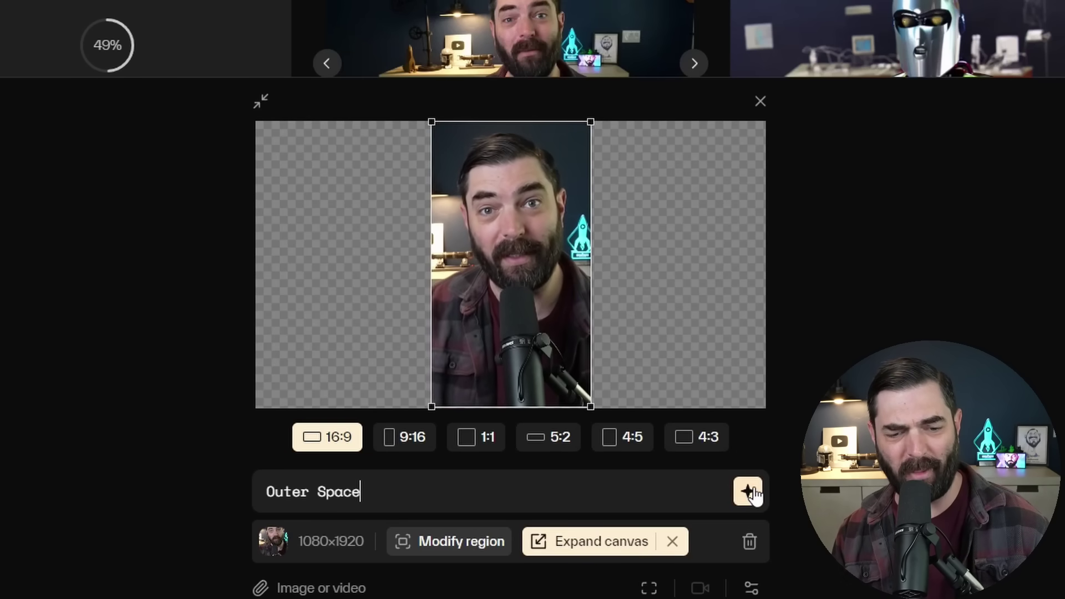
click(748, 491)
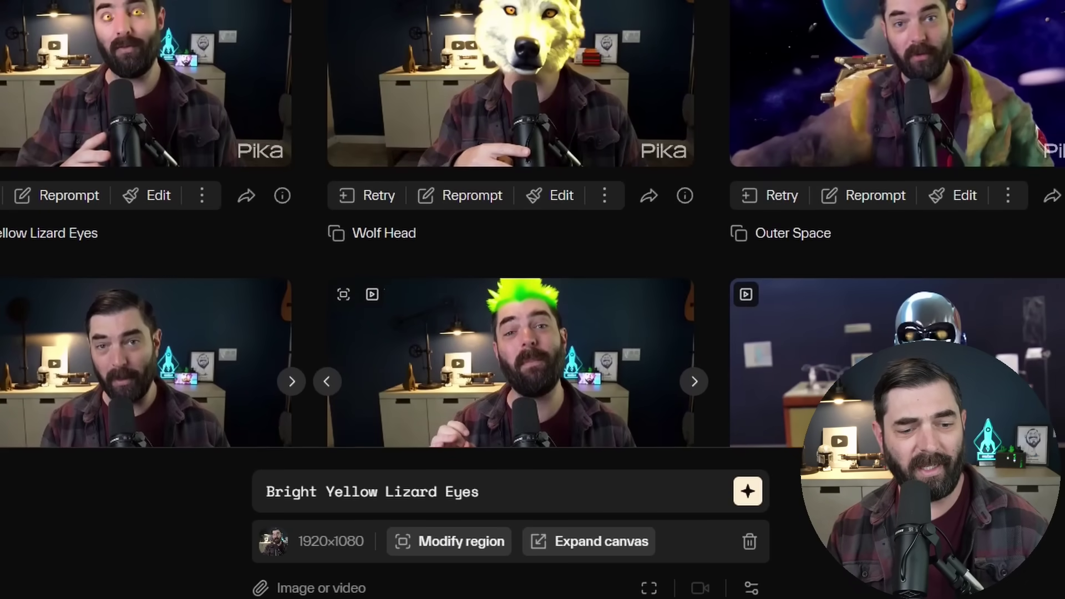
click(750, 542)
Step: Scroll through My library to review the finished clips
scroll(725, 326, down, 7)
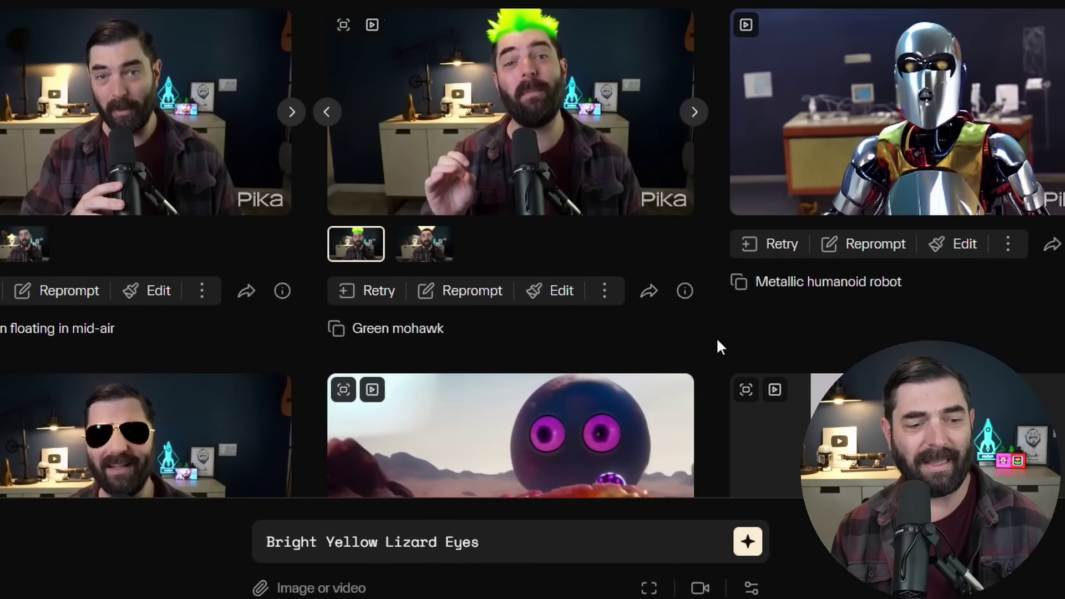
scroll(630, 326, up, 8)
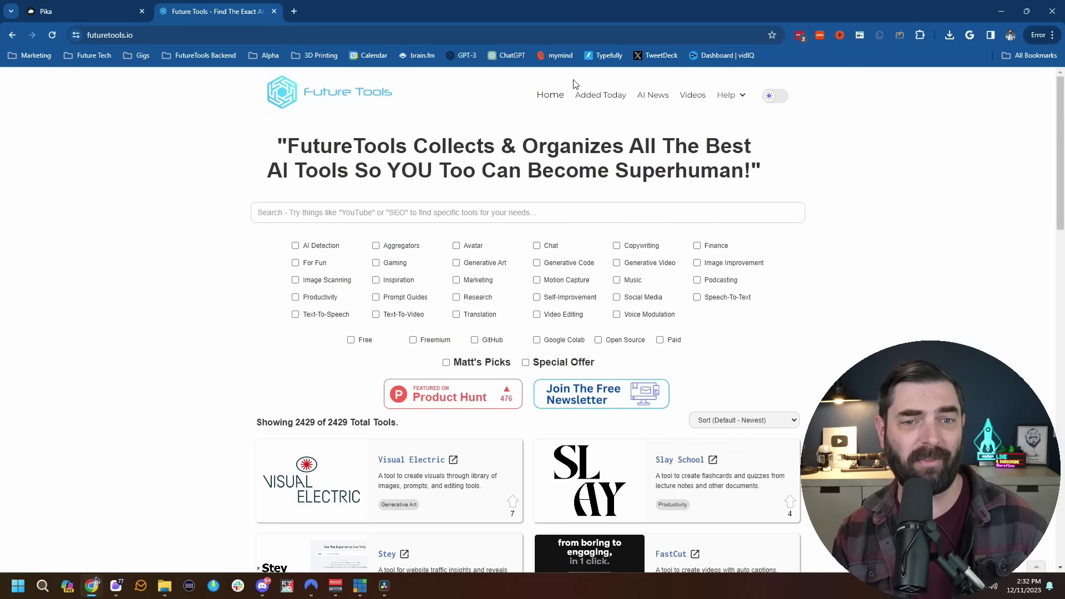
click(653, 95)
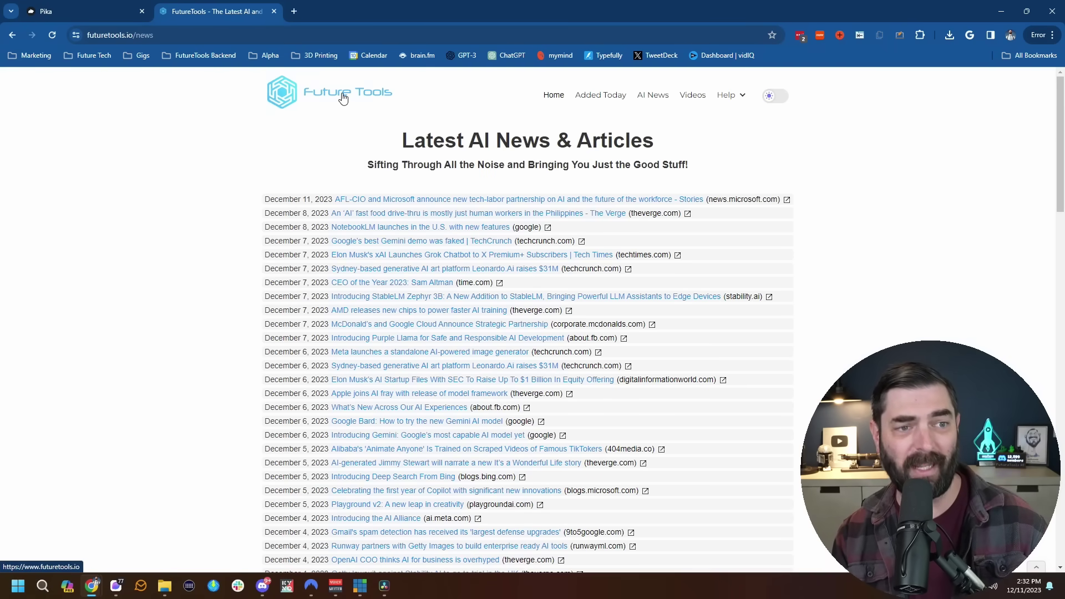